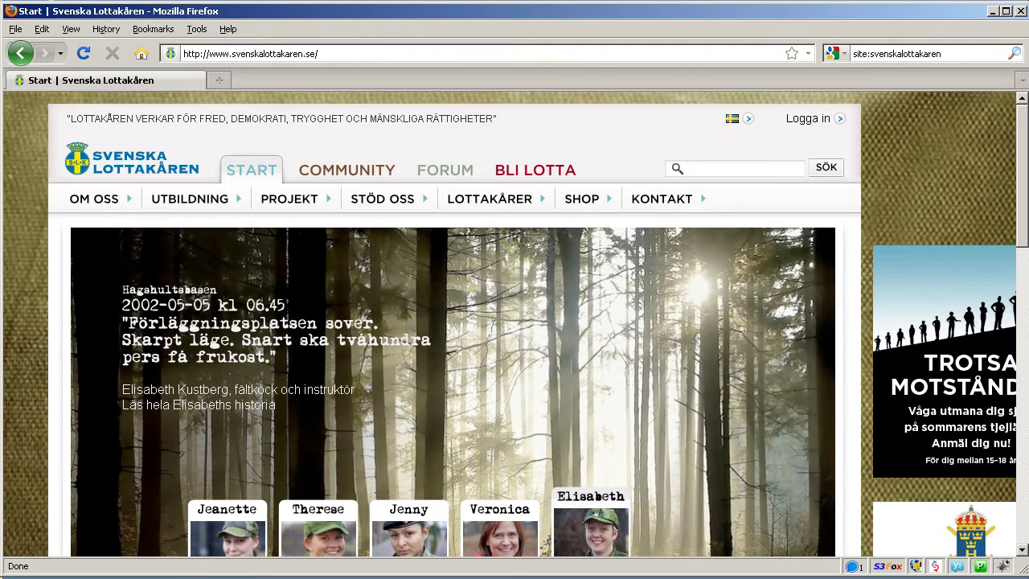
Check how the home page fits a narrower browser window by viewing it sideways, and restore the wide window size
drag(1028, 234, 875, 231)
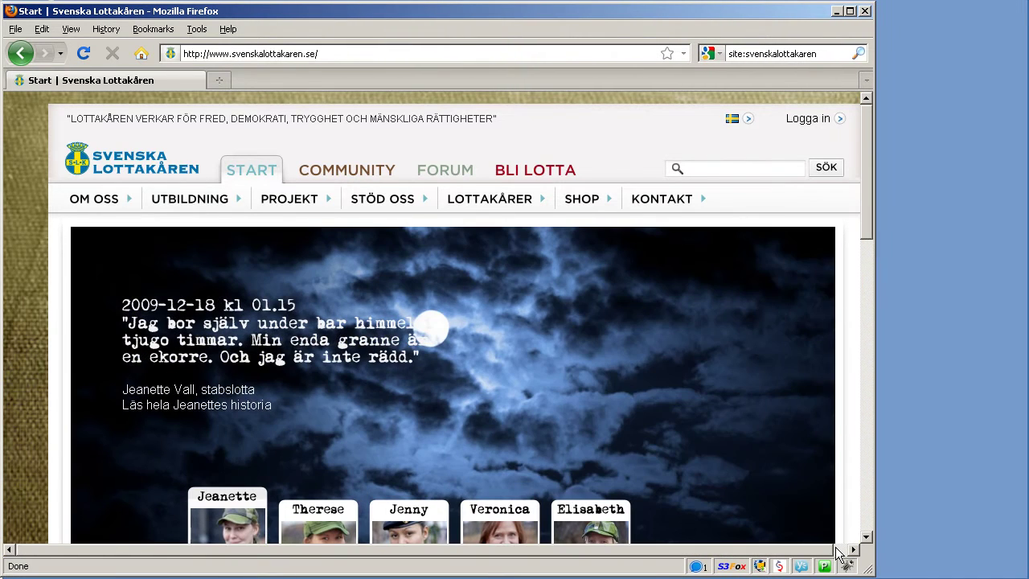
click(836, 553)
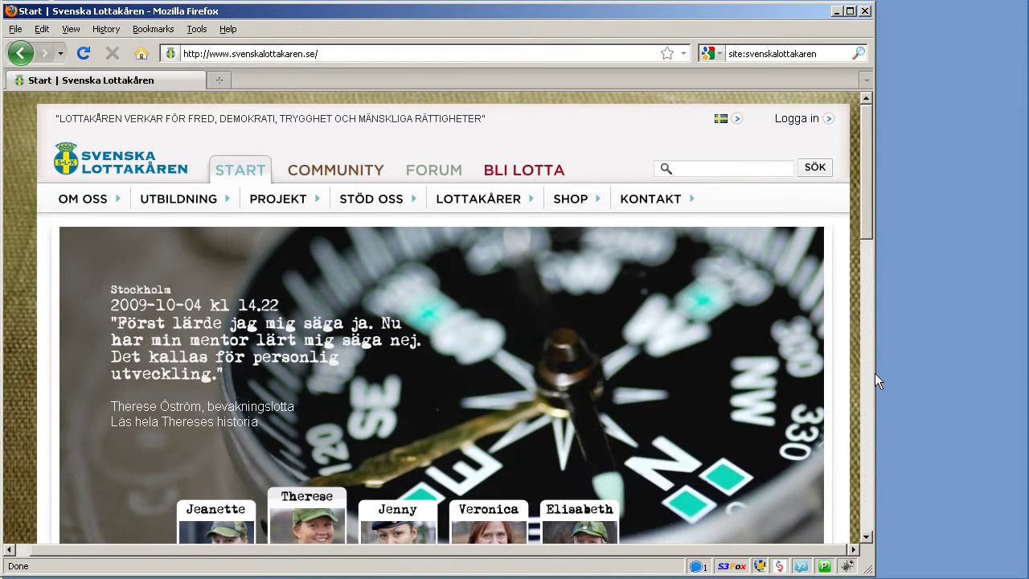
drag(875, 373, 1026, 377)
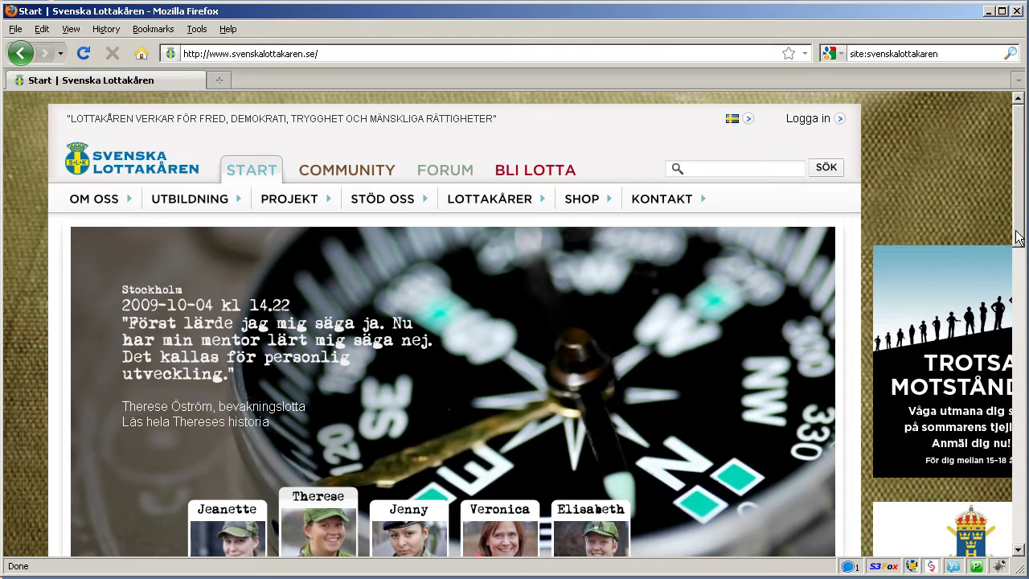
Examine the article headings down the home page, from "Nu väntar äventyret i Adenviken" to the Ögat and Gula bandet boxes
drag(1017, 237, 1020, 216)
drag(1023, 223, 1022, 359)
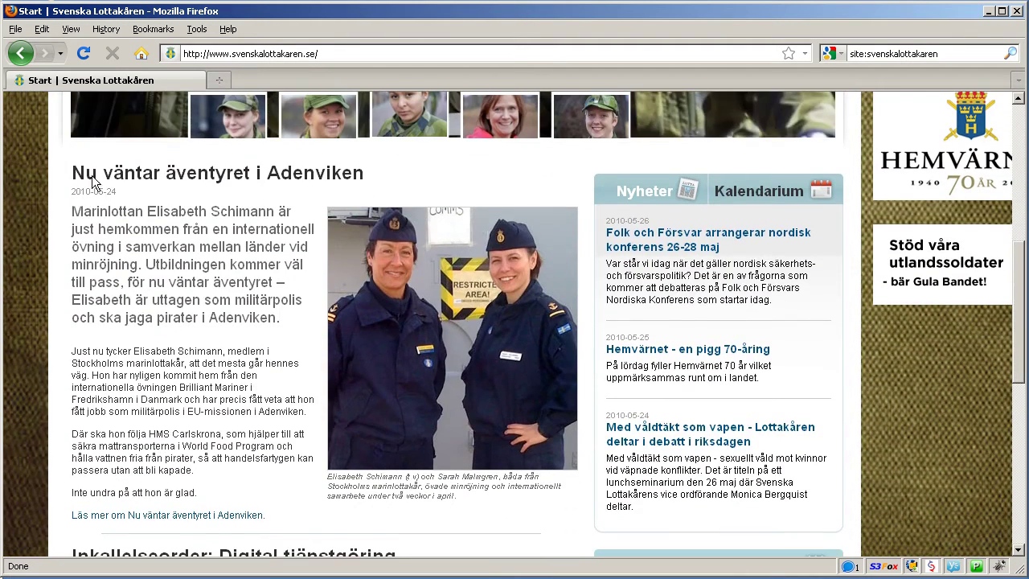
drag(86, 174, 272, 190)
click(185, 254)
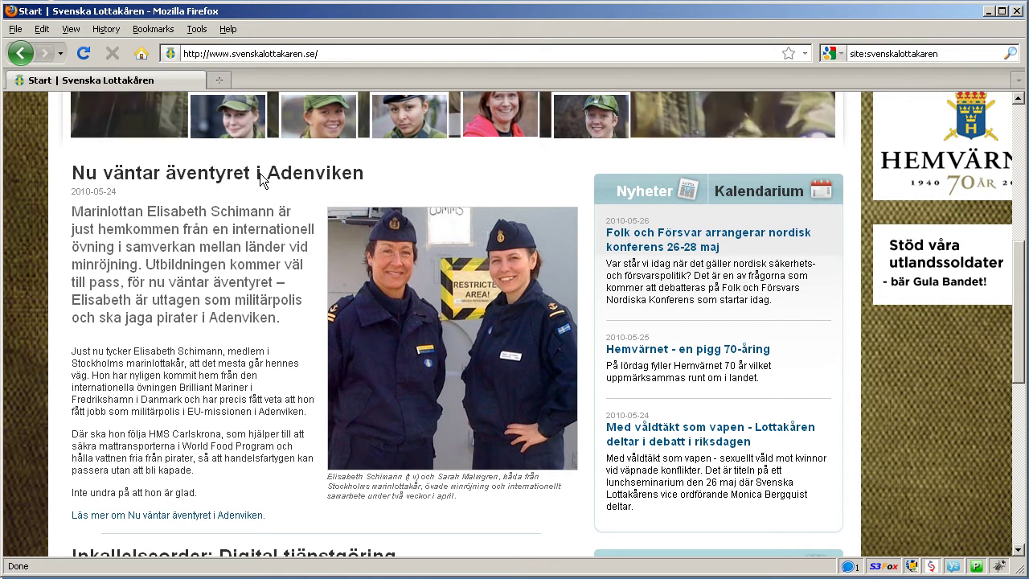
drag(103, 172, 314, 173)
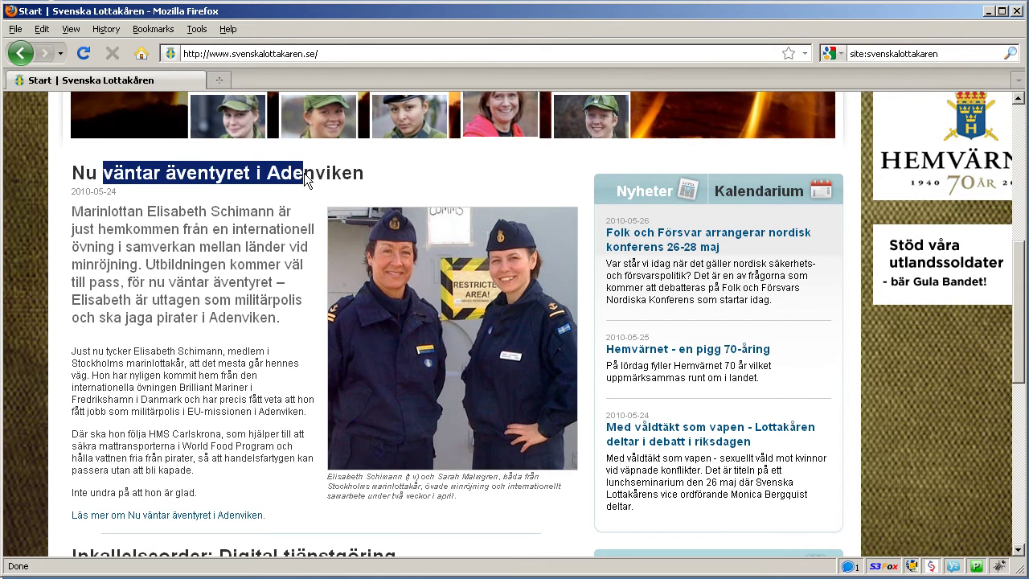
scroll(209, 322, down, 6)
drag(136, 283, 232, 283)
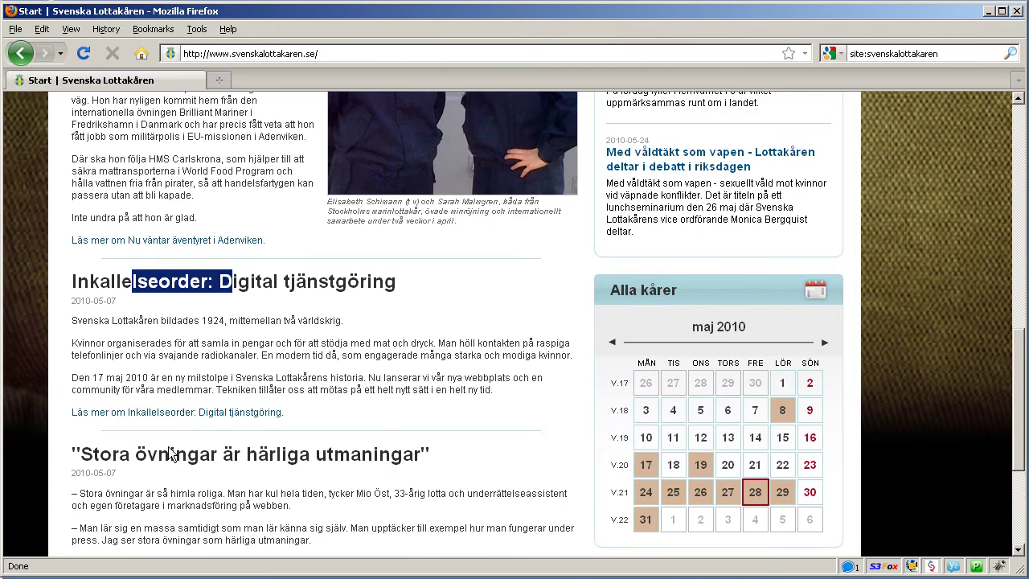
scroll(200, 452, down, 4)
drag(117, 423, 366, 382)
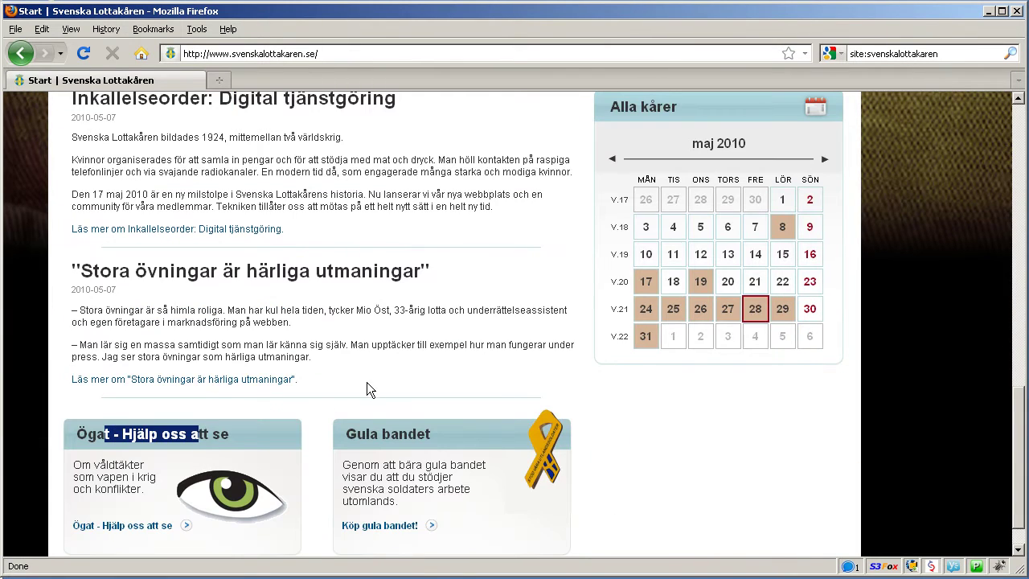
click(317, 406)
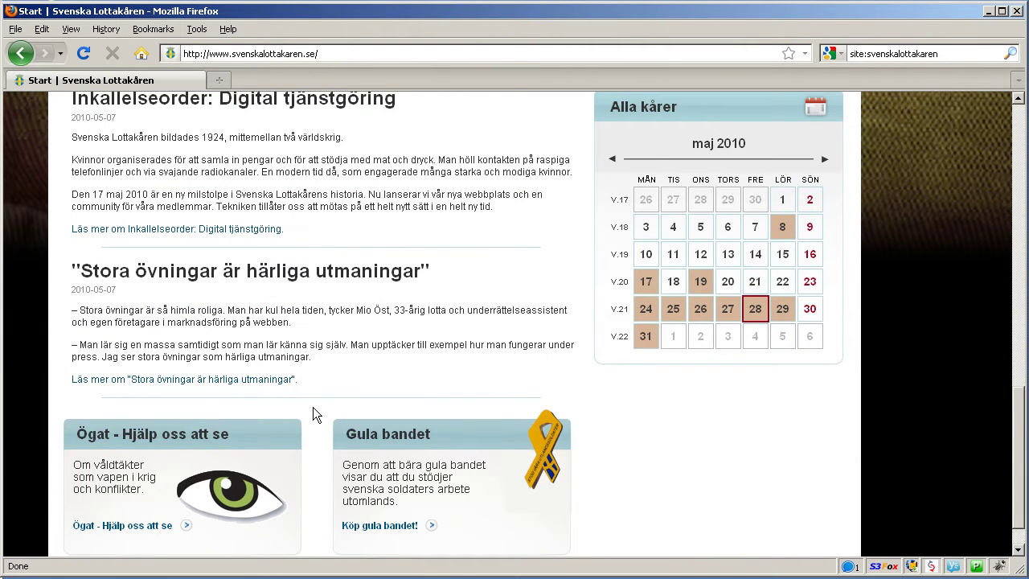
scroll(314, 408, up, 6)
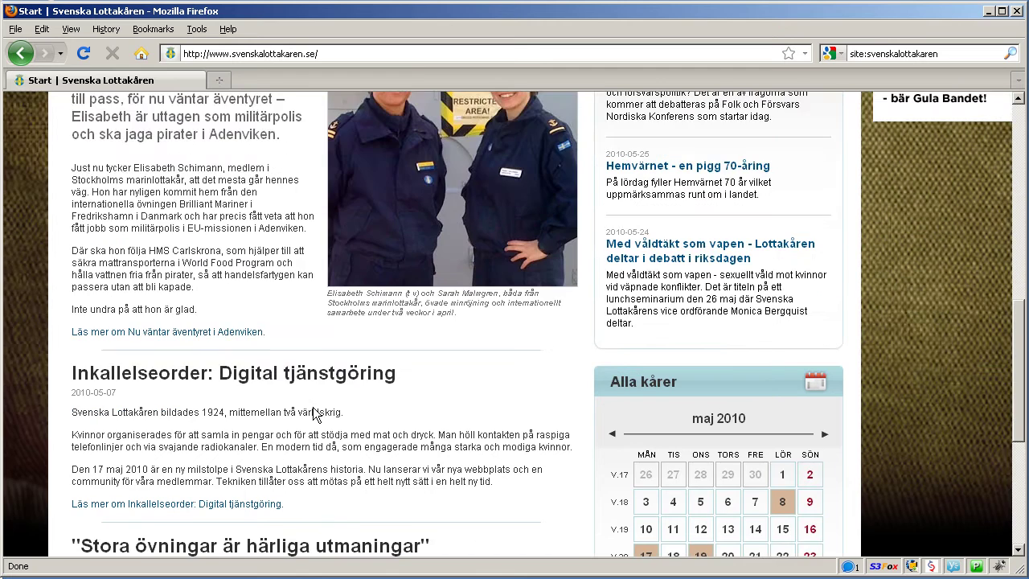
scroll(261, 406, up, 2)
scroll(260, 408, up, 2)
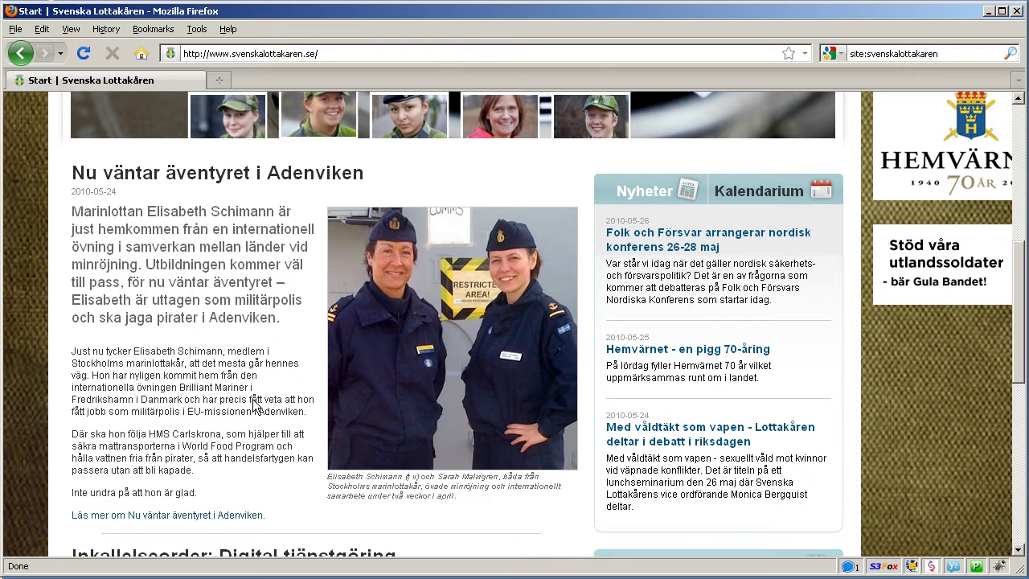
scroll(254, 404, up, 4)
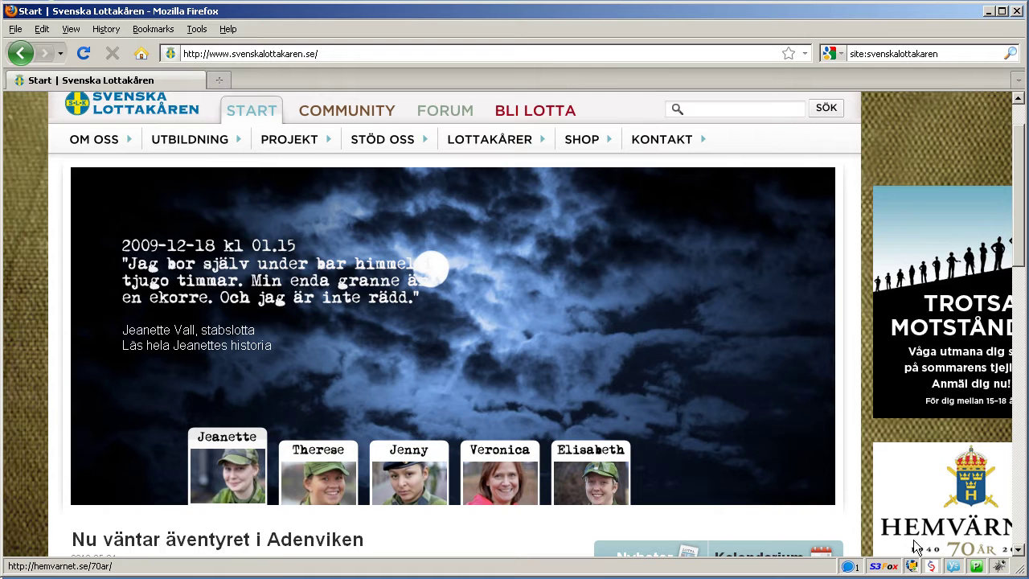
Reload the home page with Firebug's network log open for images and review the recorded image requests
click(998, 566)
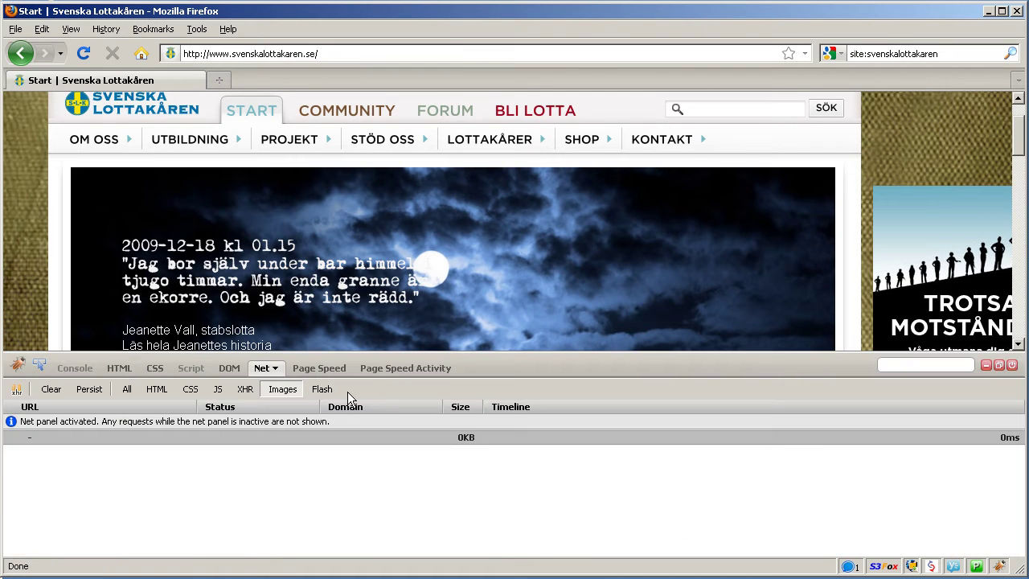
key(F5)
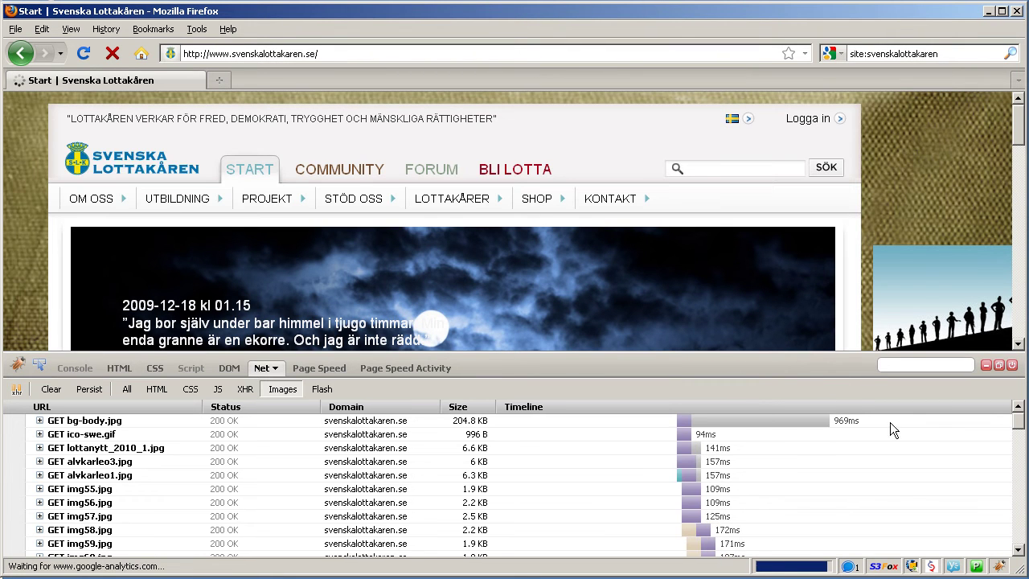
drag(1019, 429, 1024, 512)
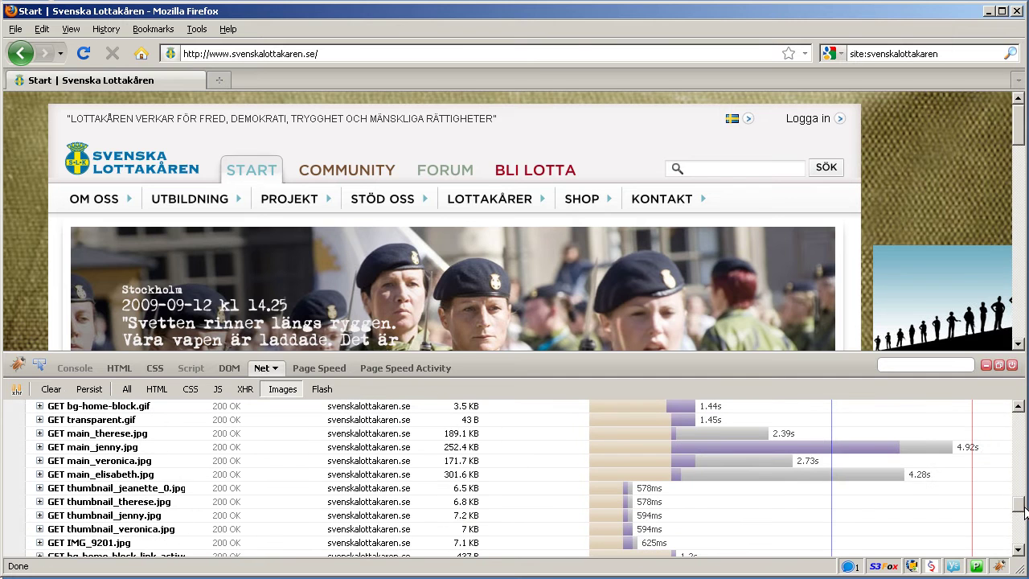
Preview the large main images and the portrait thumbnails in the request list, and deactivate Firebug
mouse_move(360, 474)
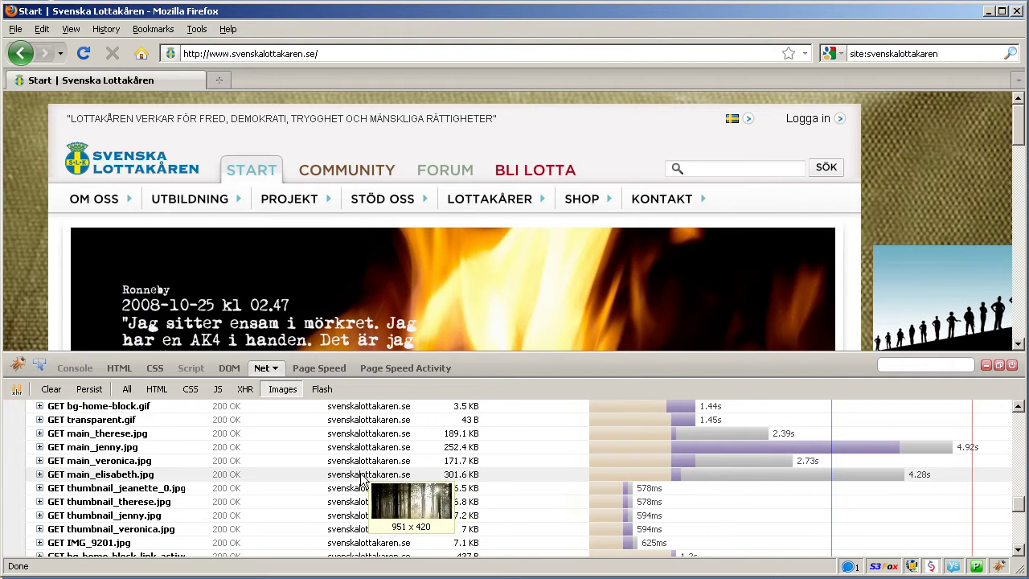
mouse_move(341, 445)
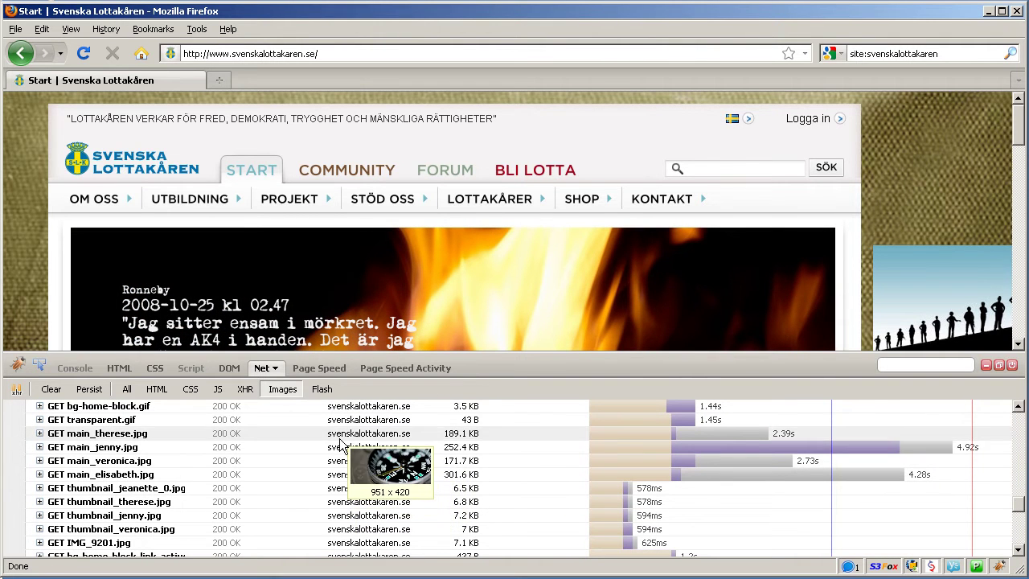
mouse_move(439, 479)
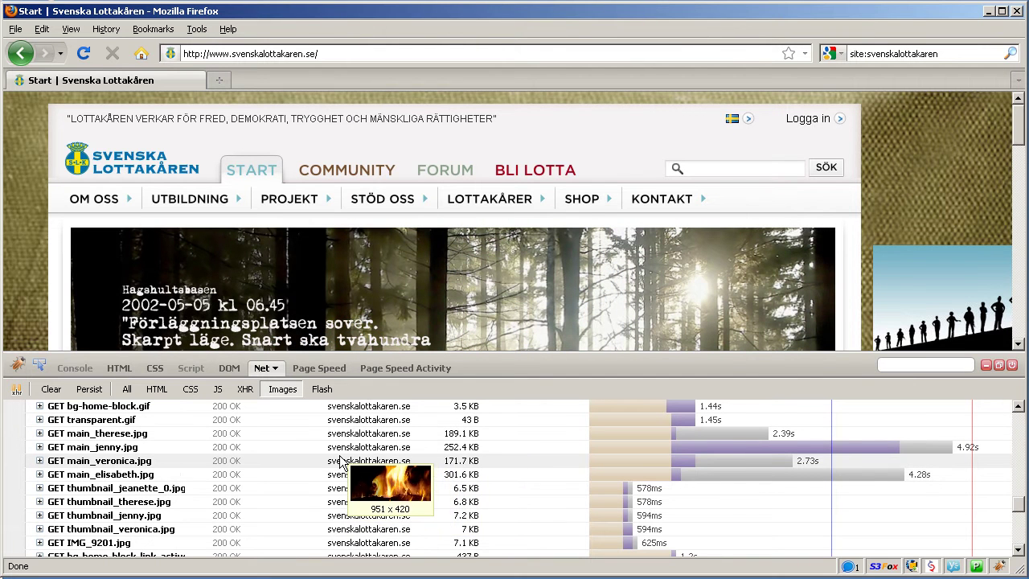
mouse_move(282, 506)
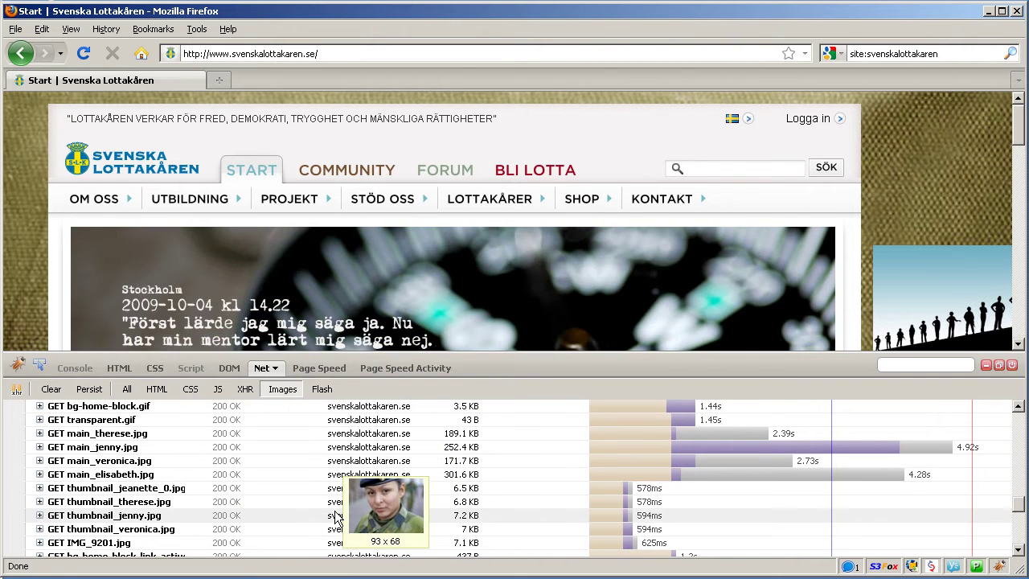
mouse_move(339, 507)
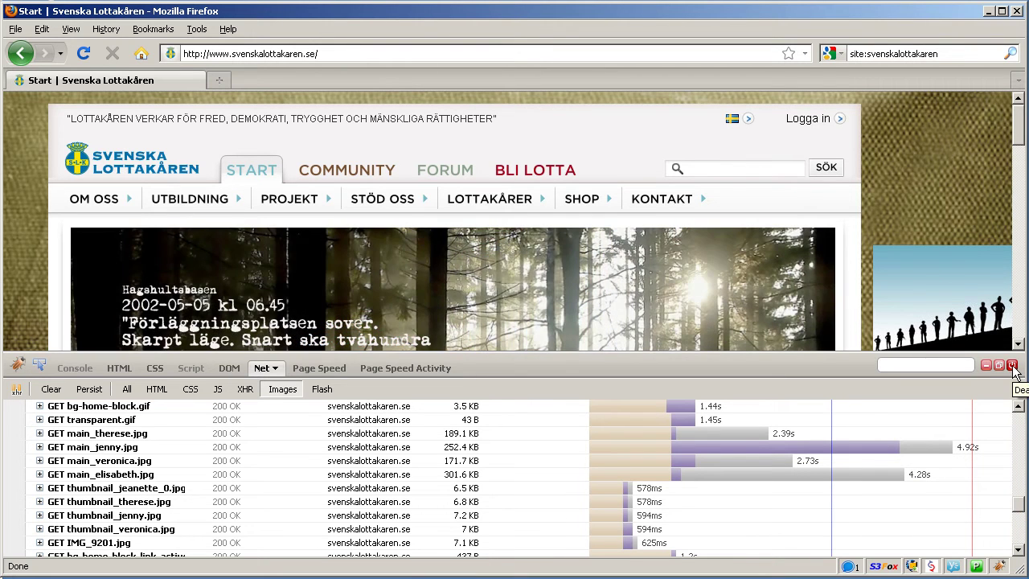
click(1012, 366)
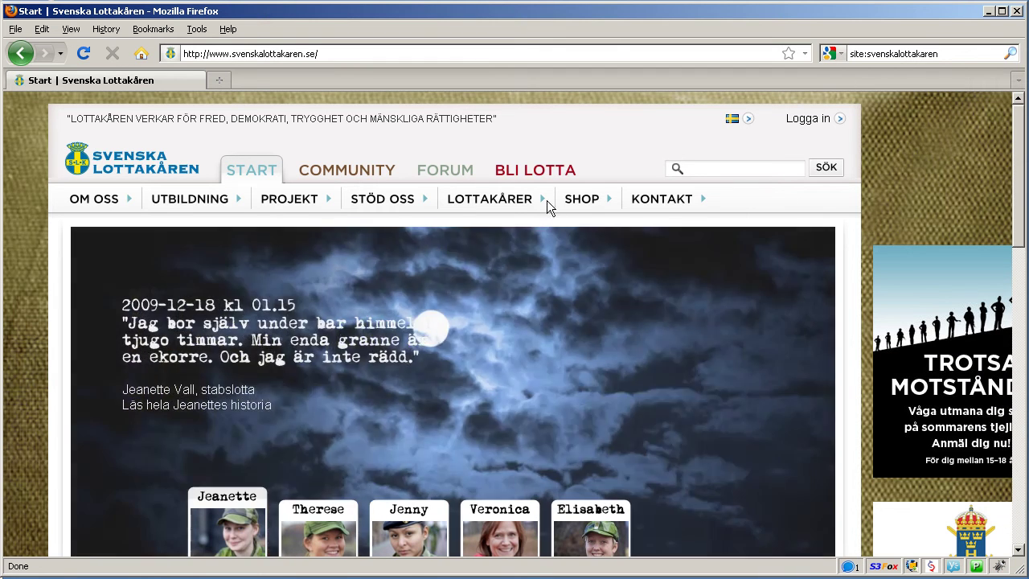
Open the site's Utbildning section and look through the submenus of the main navigation, including Projekt, Lottakårer and Om oss
mouse_move(143, 202)
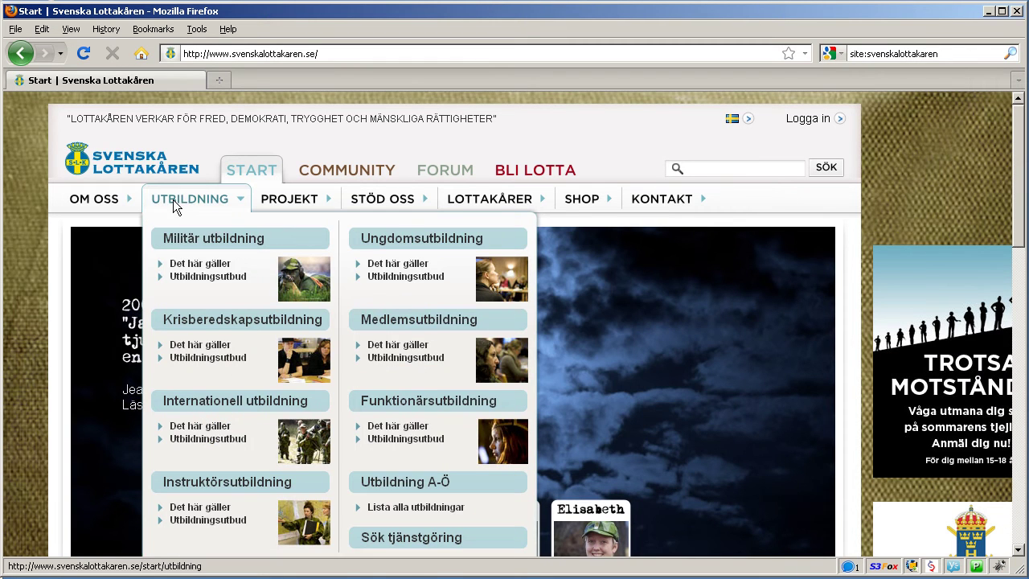
click(173, 200)
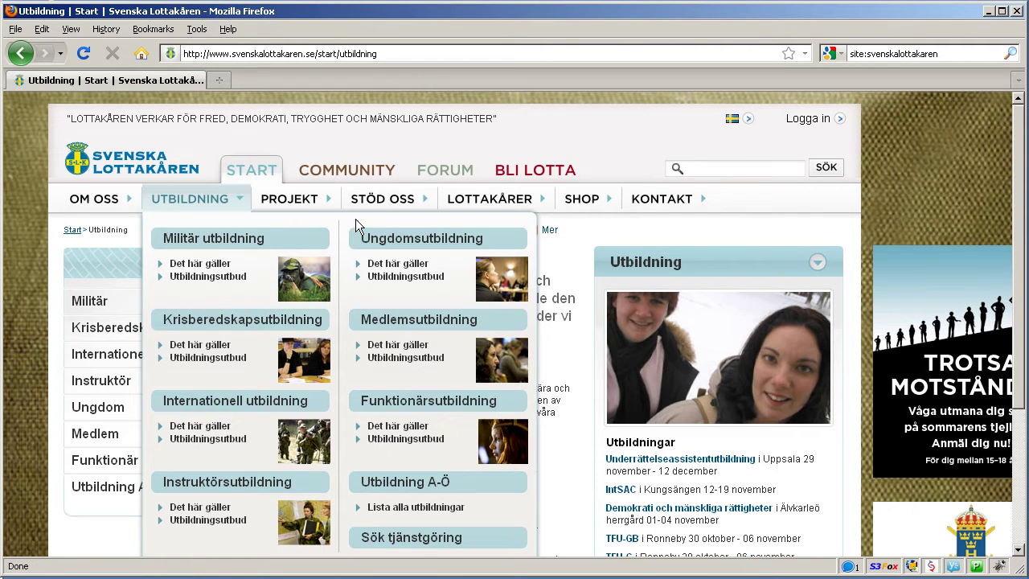
mouse_move(309, 202)
mouse_move(185, 199)
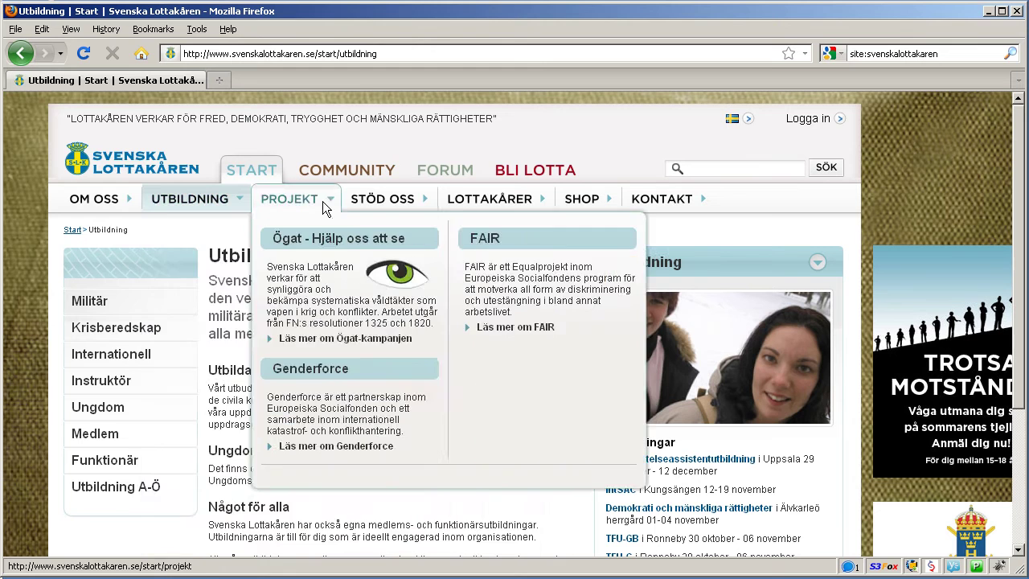
mouse_move(444, 195)
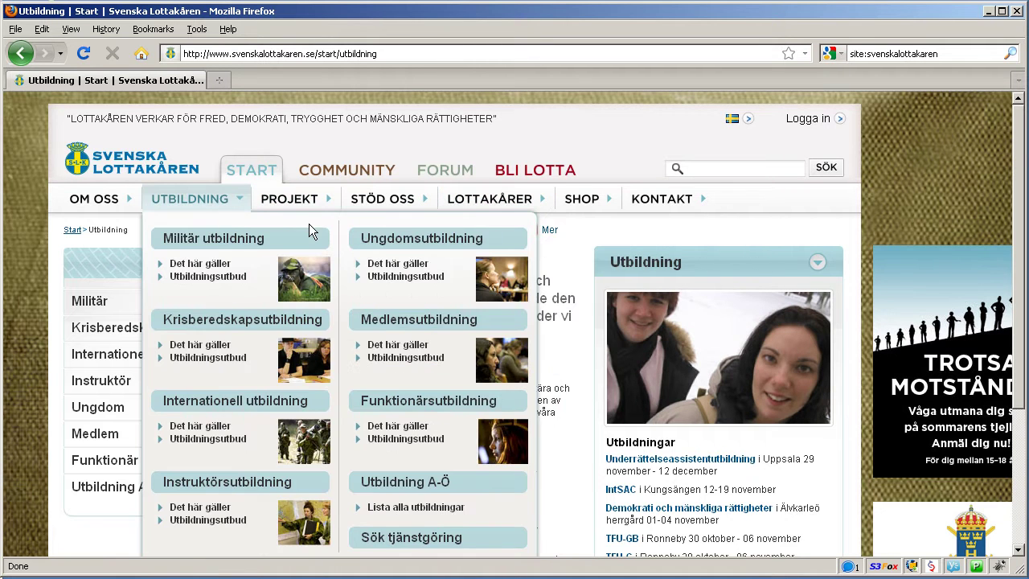
mouse_move(220, 203)
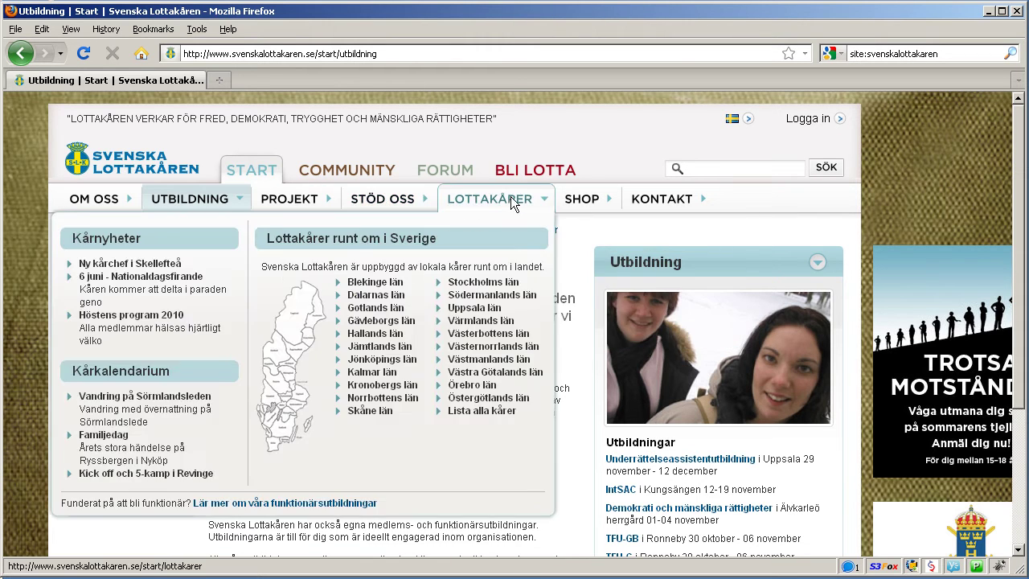
mouse_move(588, 197)
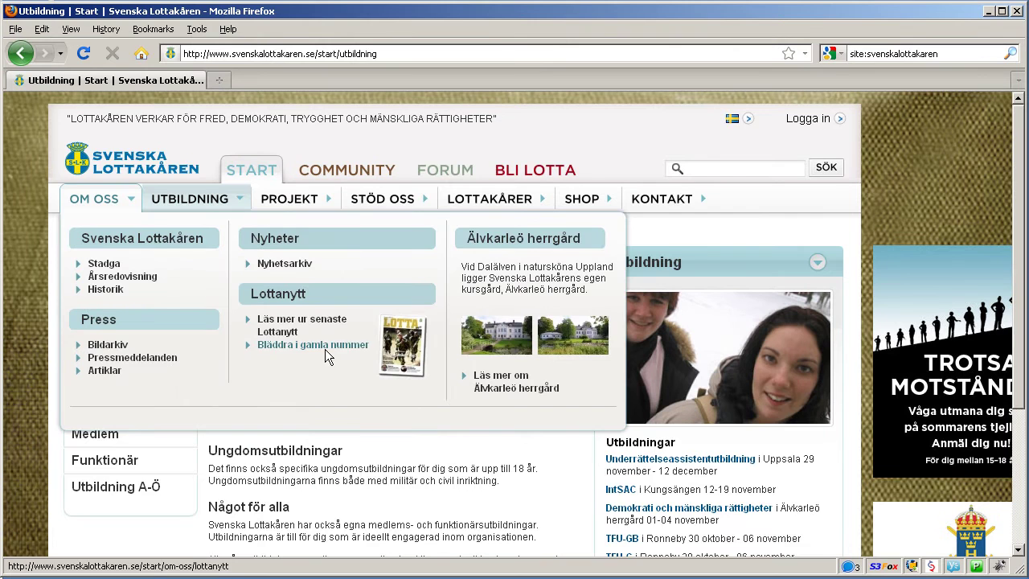
Search the Utbildning page's source code for the heading tags "<h1", "<h2" and "<h3", and close the source window
scroll(385, 418, down, 2)
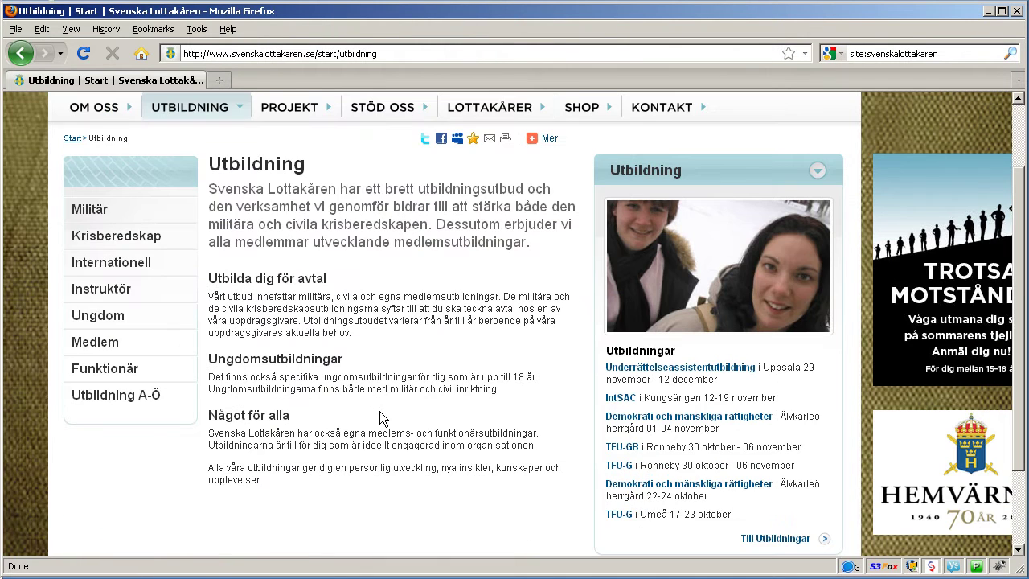
right_click(384, 272)
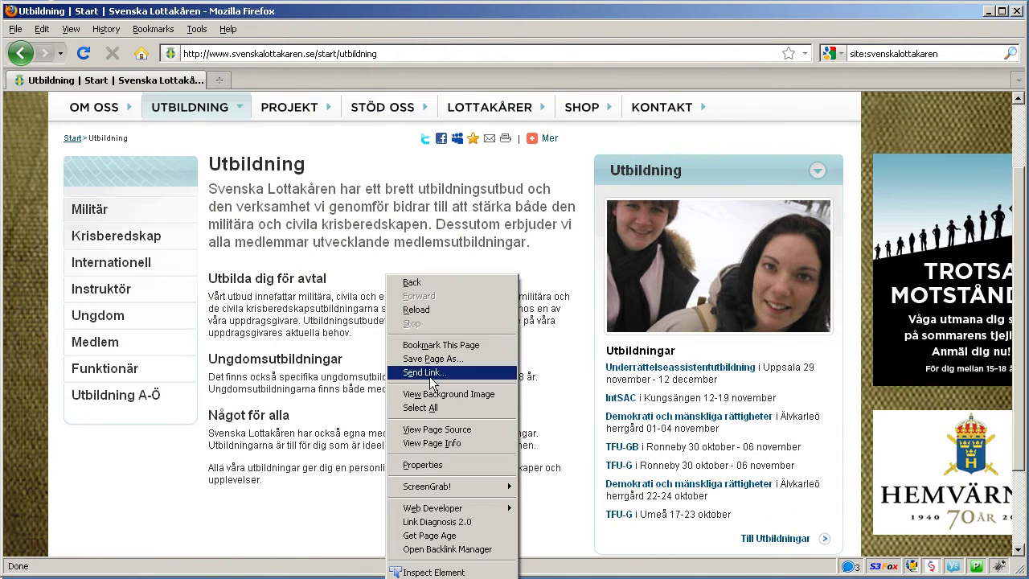
click(446, 430)
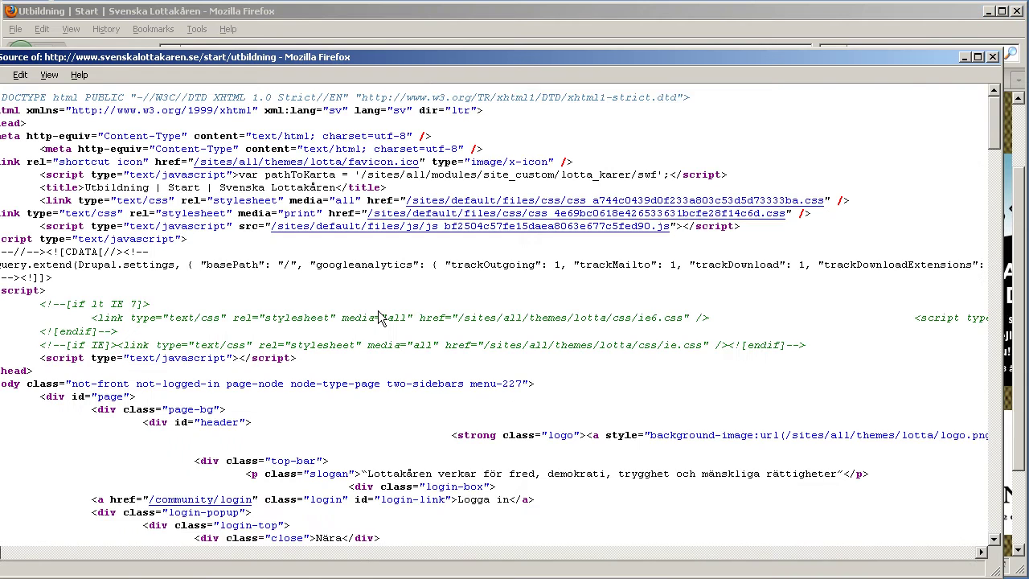
key(ctrl+f)
text(<h)
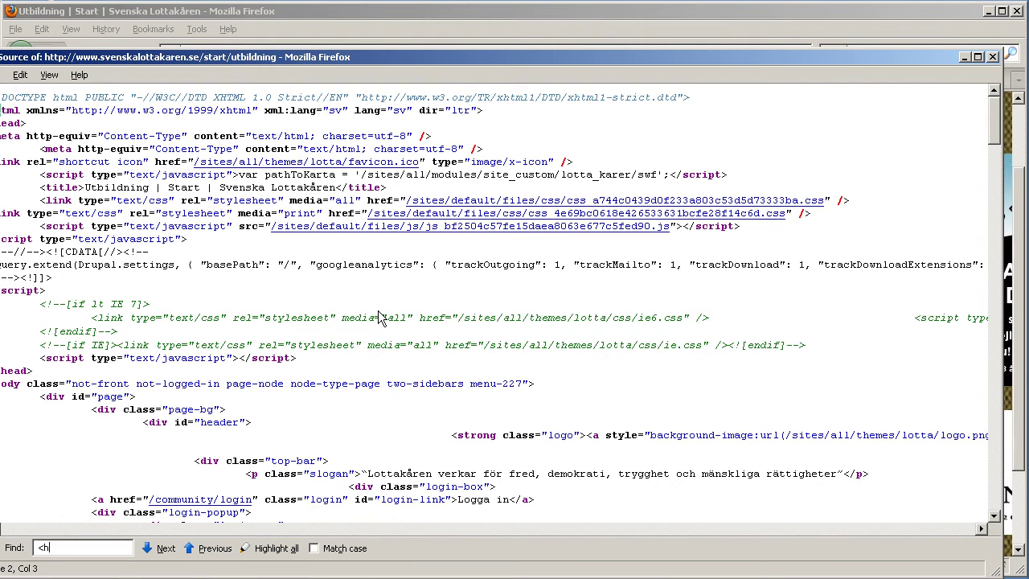
text(1)
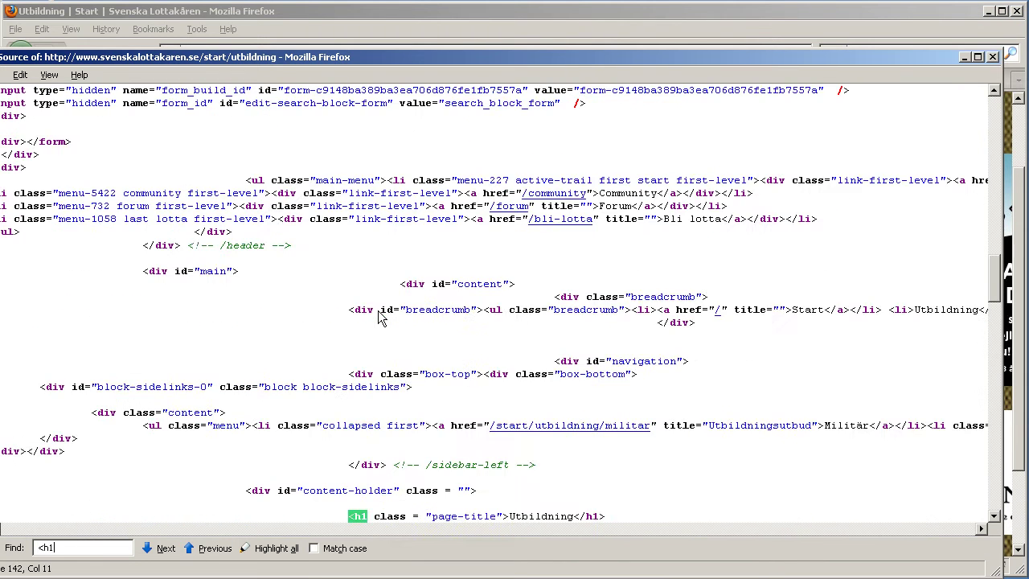
key(BackSpace)
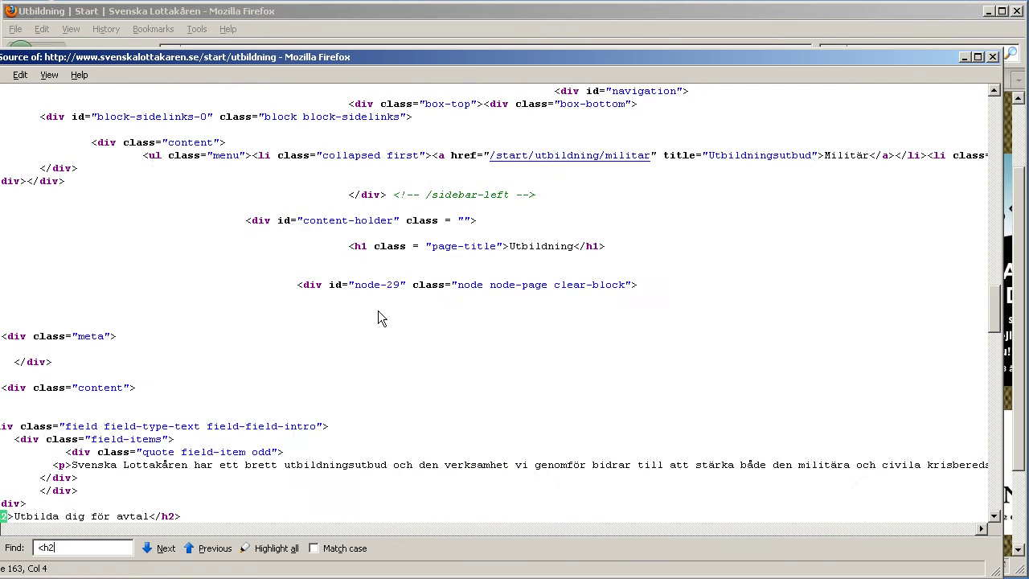
text(3)
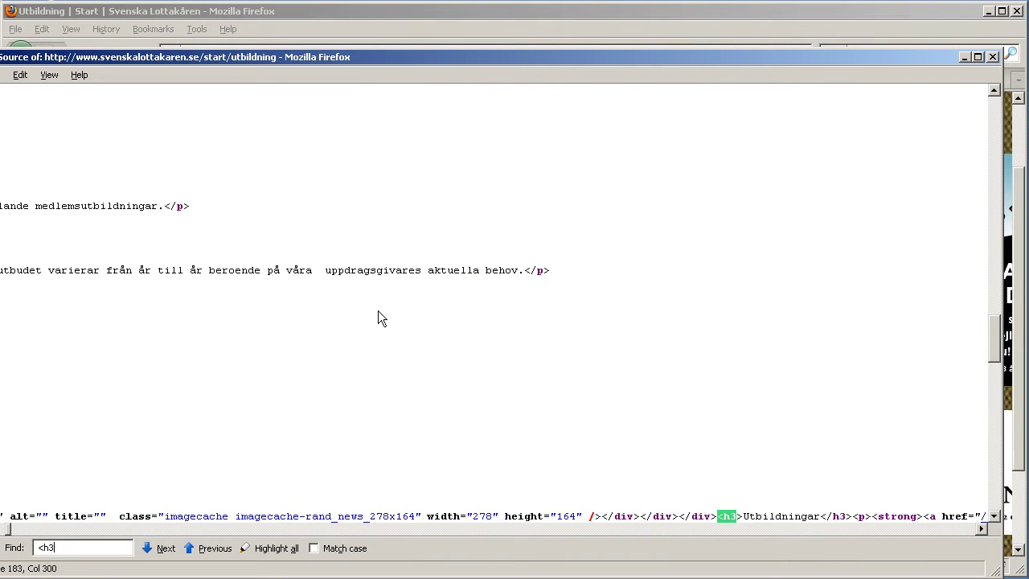
click(993, 56)
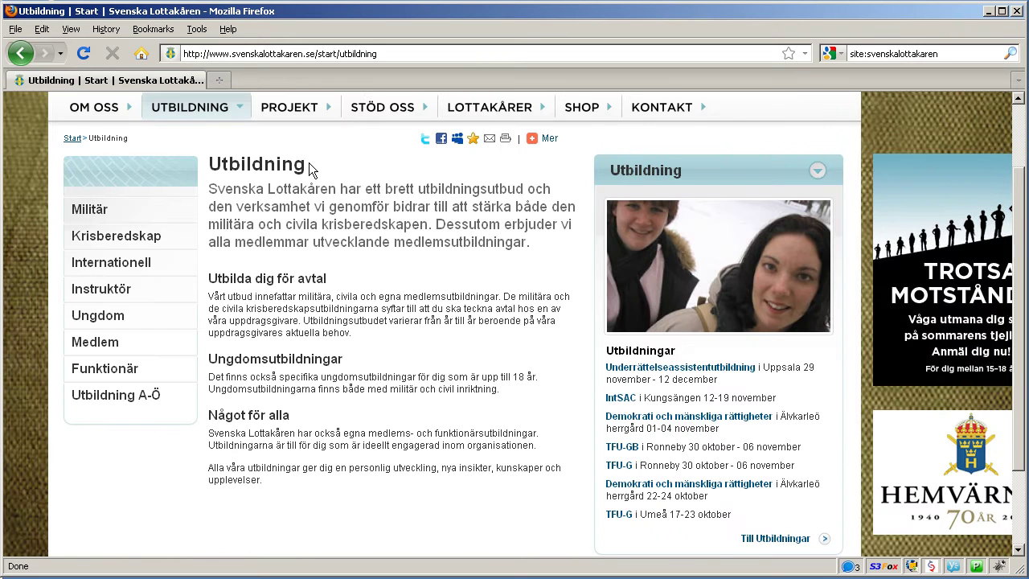
Examine the Utbildning page's headings, its Utbildning side box and the "Till Utbildningar" link by highlighting their text
drag(309, 164, 223, 164)
drag(325, 278, 216, 290)
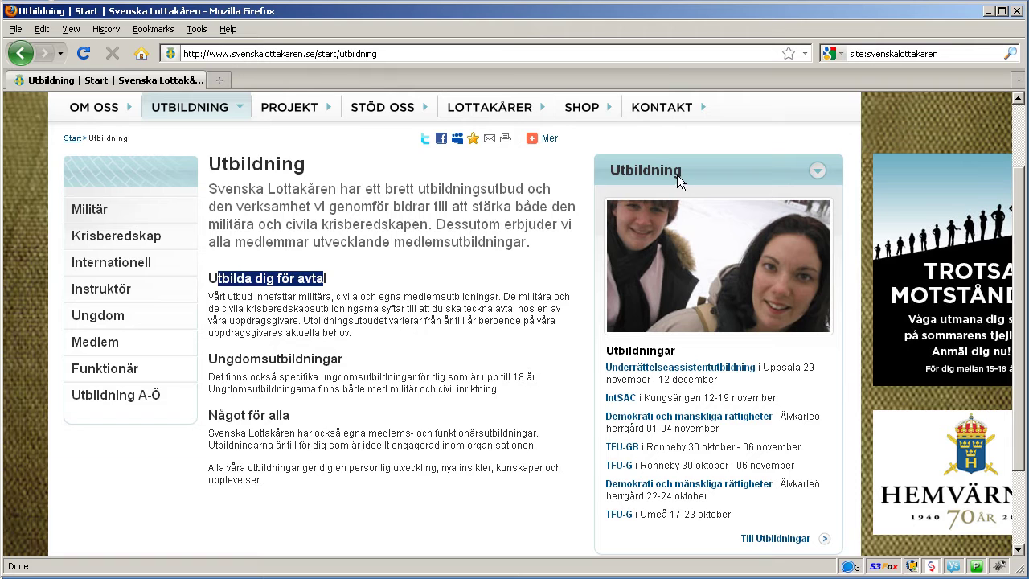
drag(677, 175, 598, 173)
click(418, 271)
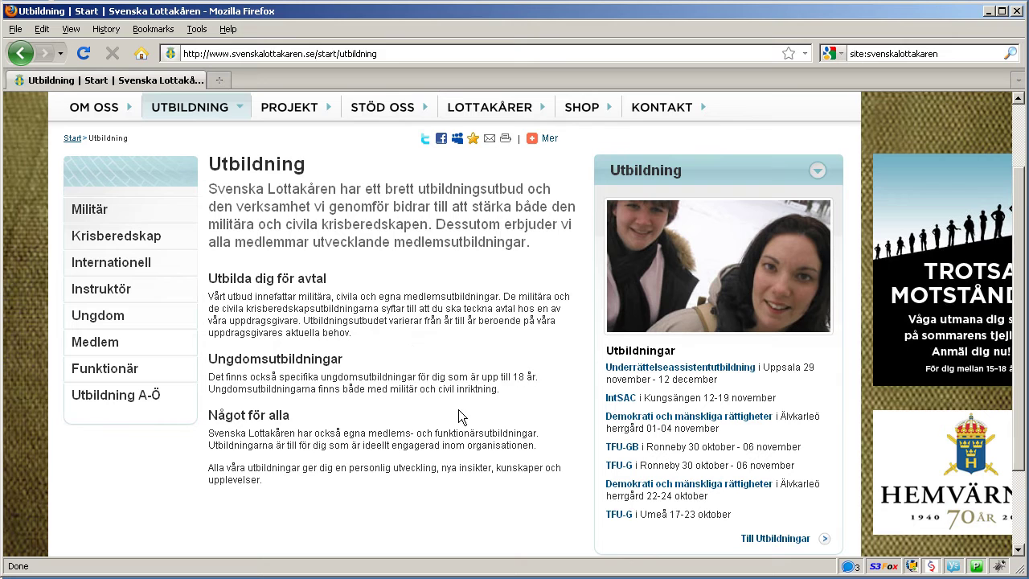
drag(736, 543, 806, 544)
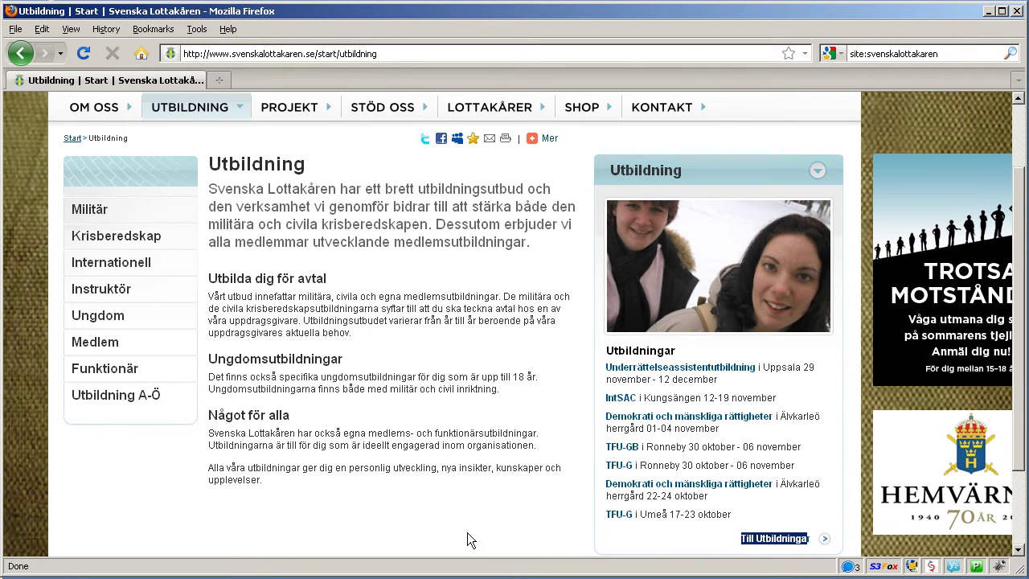
click(526, 535)
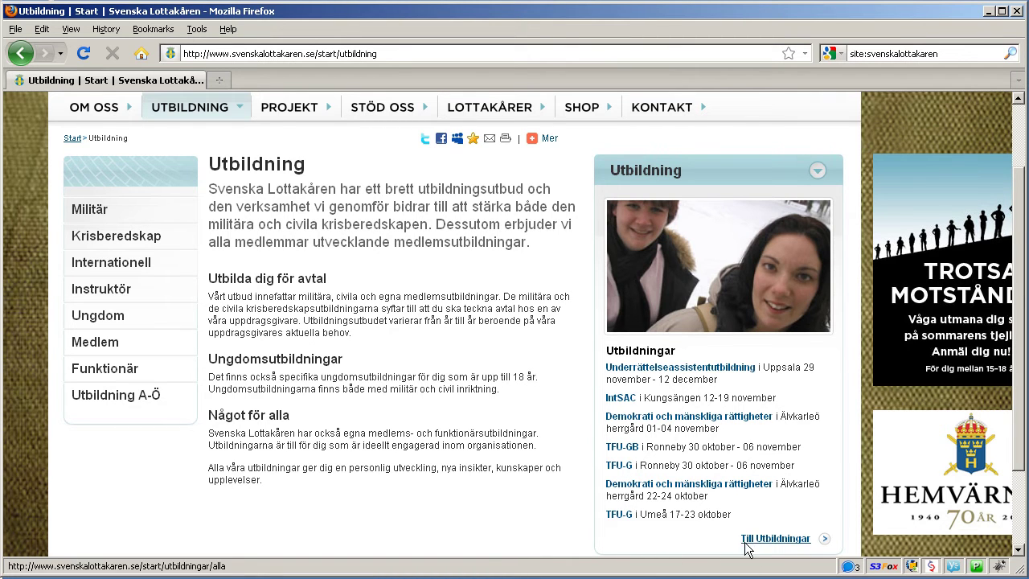
scroll(496, 530, up, 2)
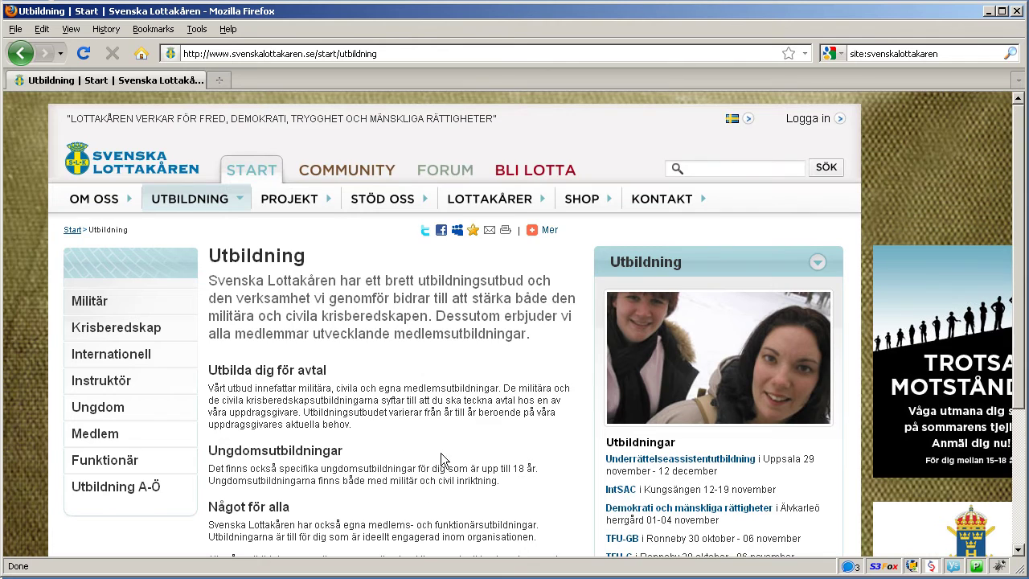
scroll(419, 469, down, 2)
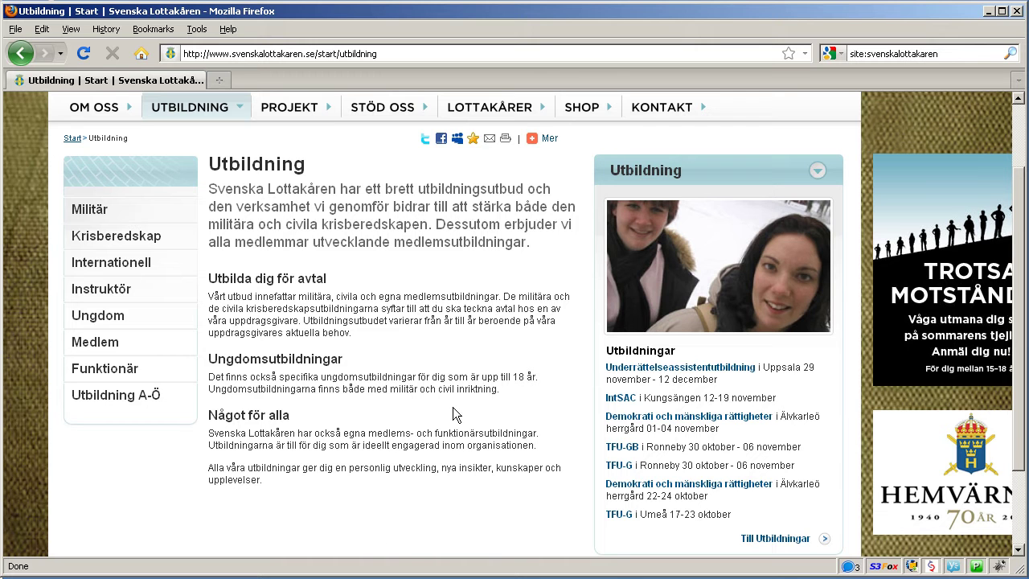
Open the full course list from the Utbildning box and view the Elev application page for the first "Demokrati och mänskliga rättigheter" course
click(768, 538)
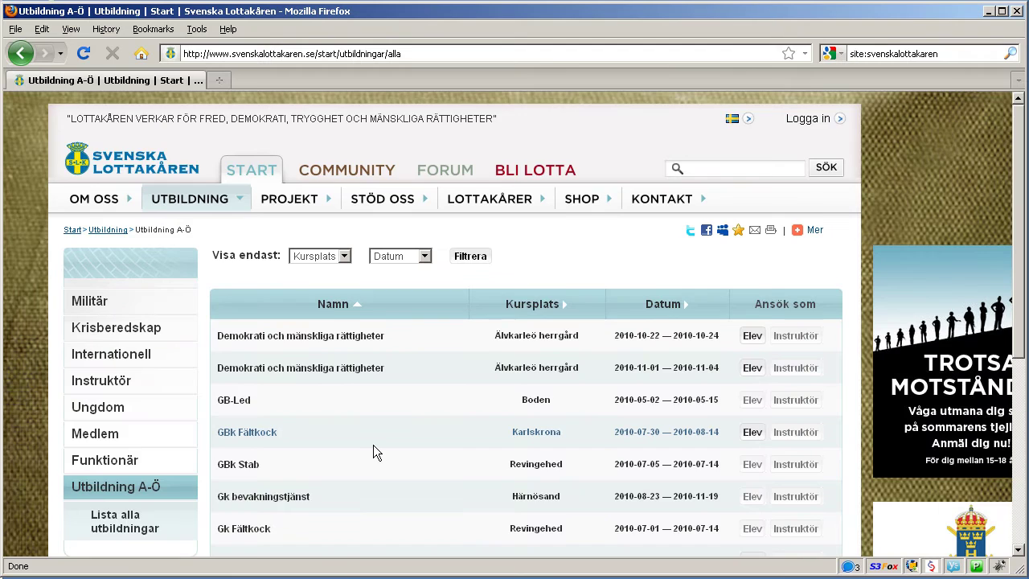
scroll(373, 450, down, 3)
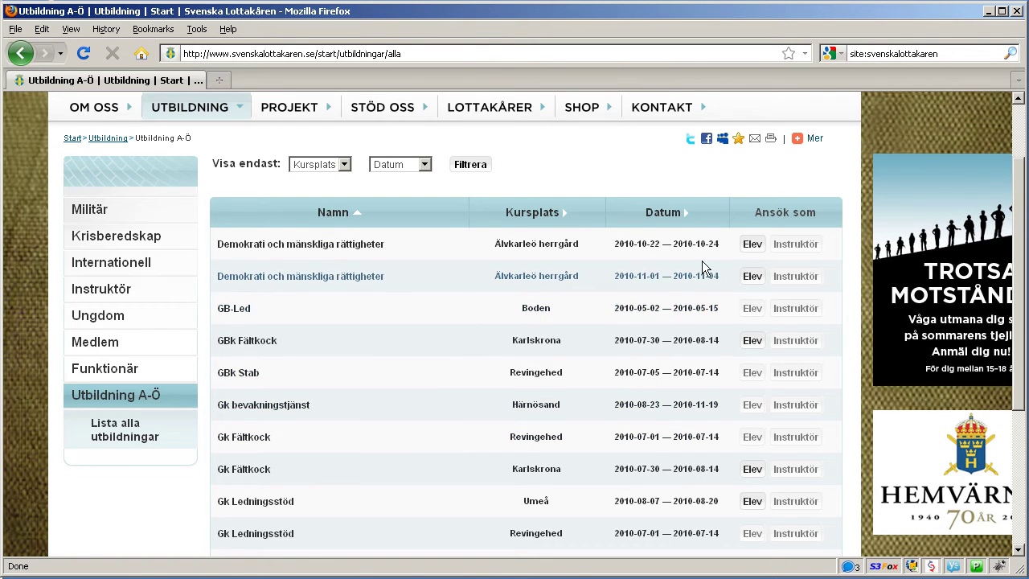
click(748, 252)
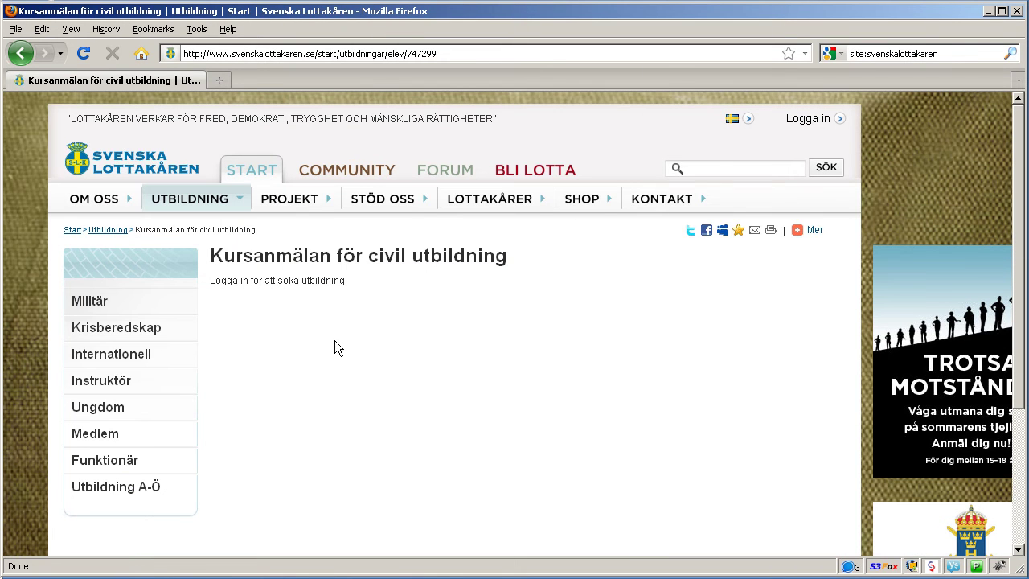
drag(210, 284, 348, 281)
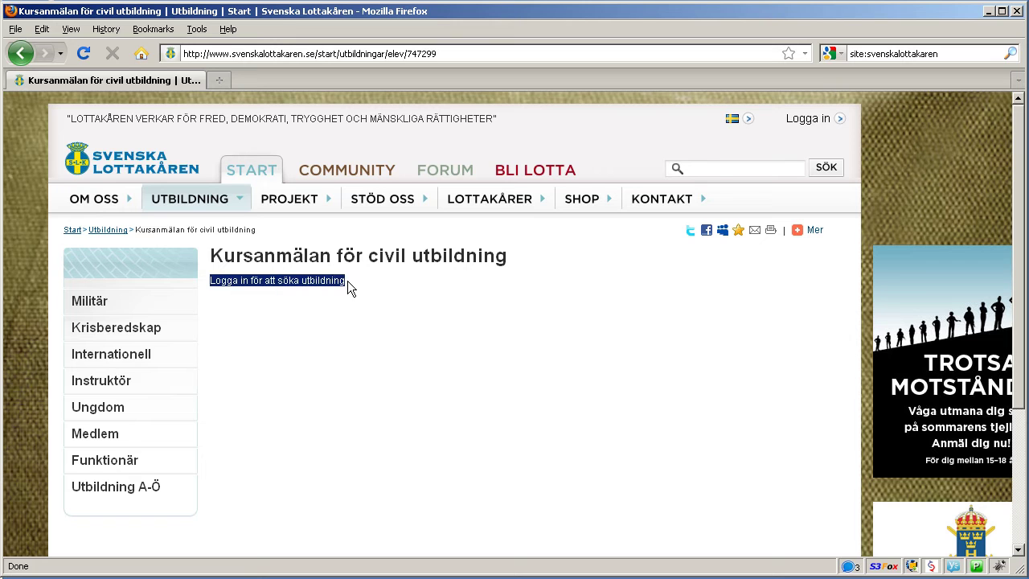
click(366, 301)
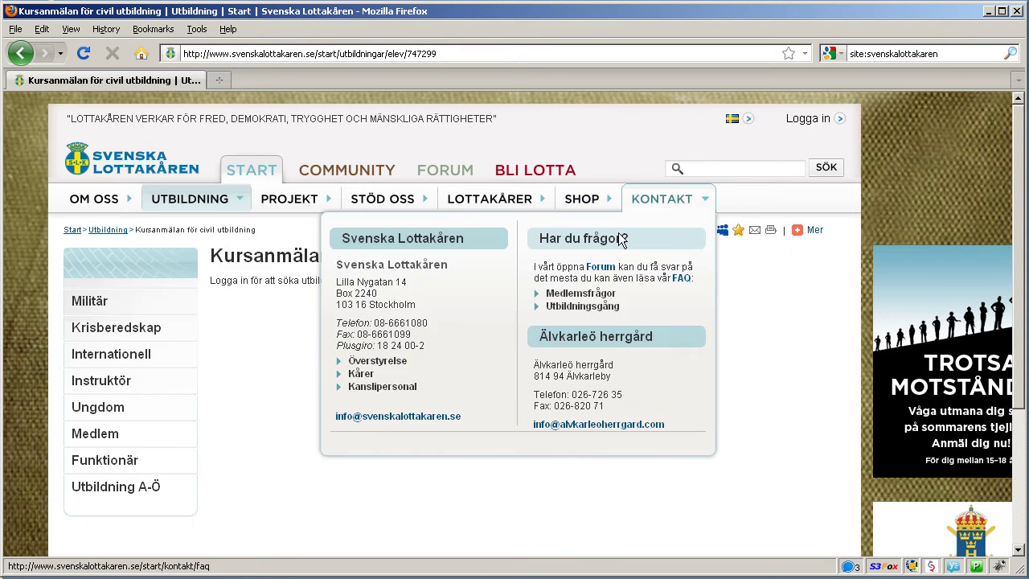
Open the Bli Lotta section and examine the Medlemsregistrering form from its personal details to the payment options
click(535, 173)
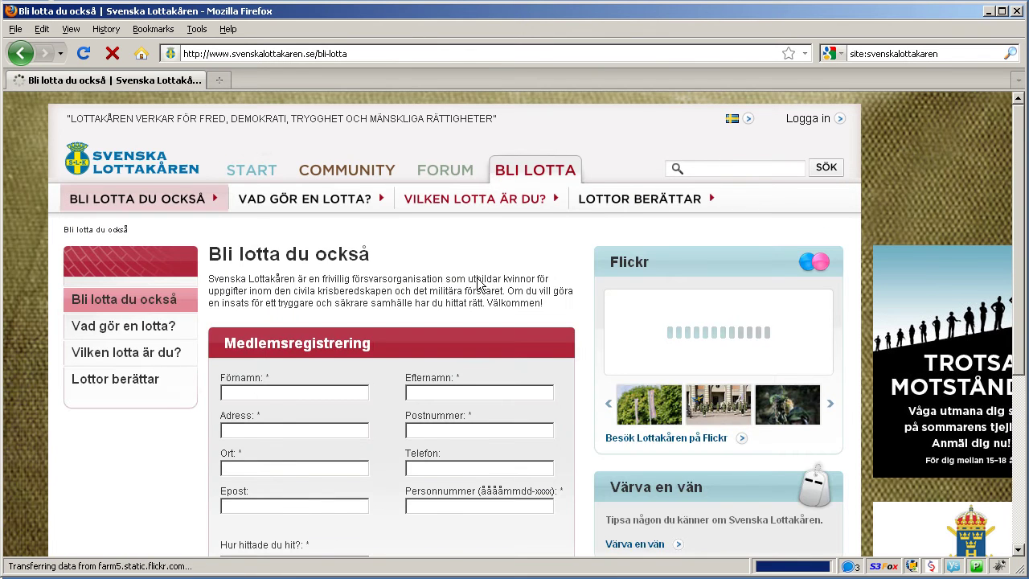
scroll(554, 262, down, 2)
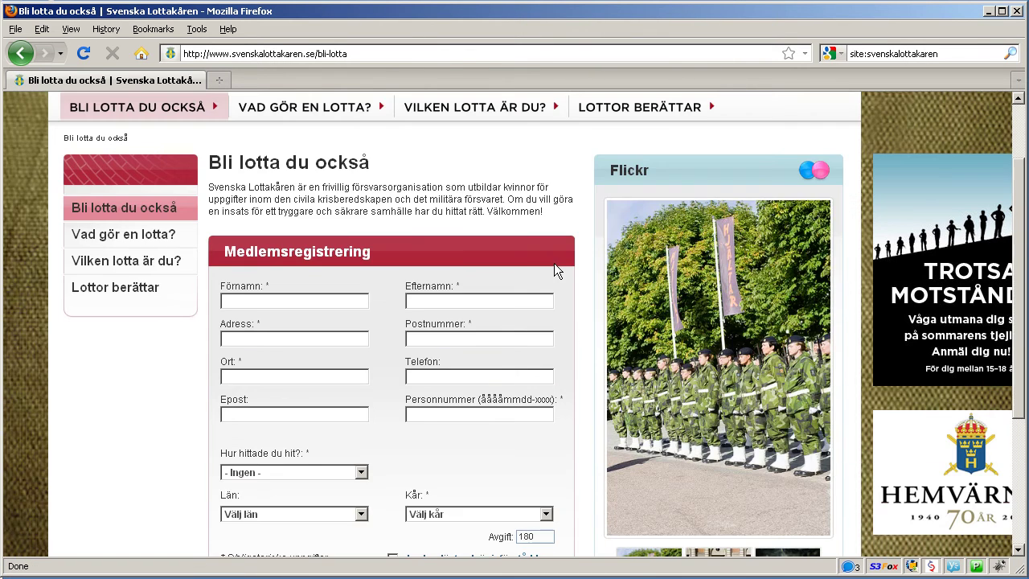
scroll(585, 418, down, 2)
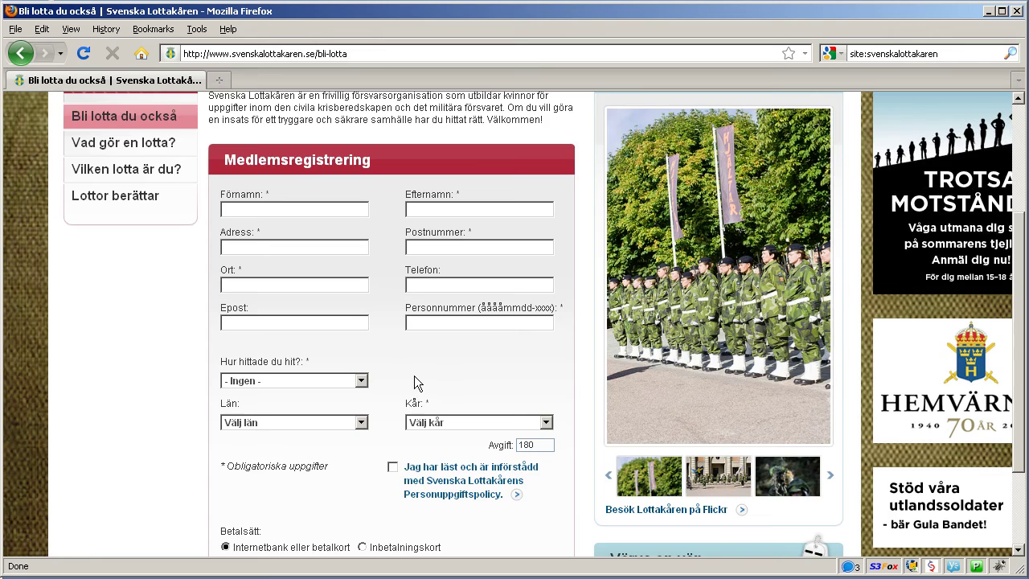
scroll(414, 375, down, 2)
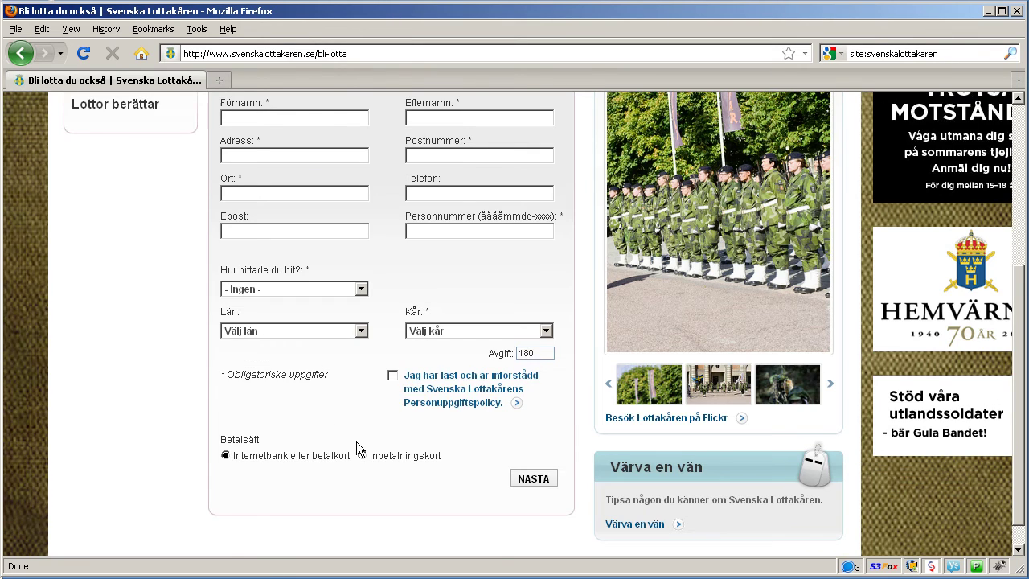
scroll(356, 441, up, 4)
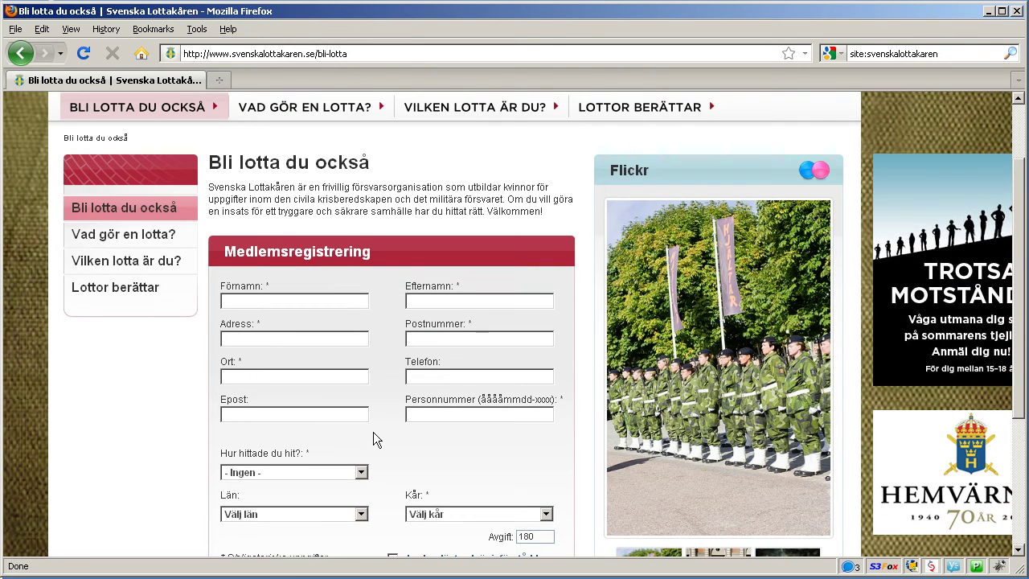
scroll(385, 436, up, 2)
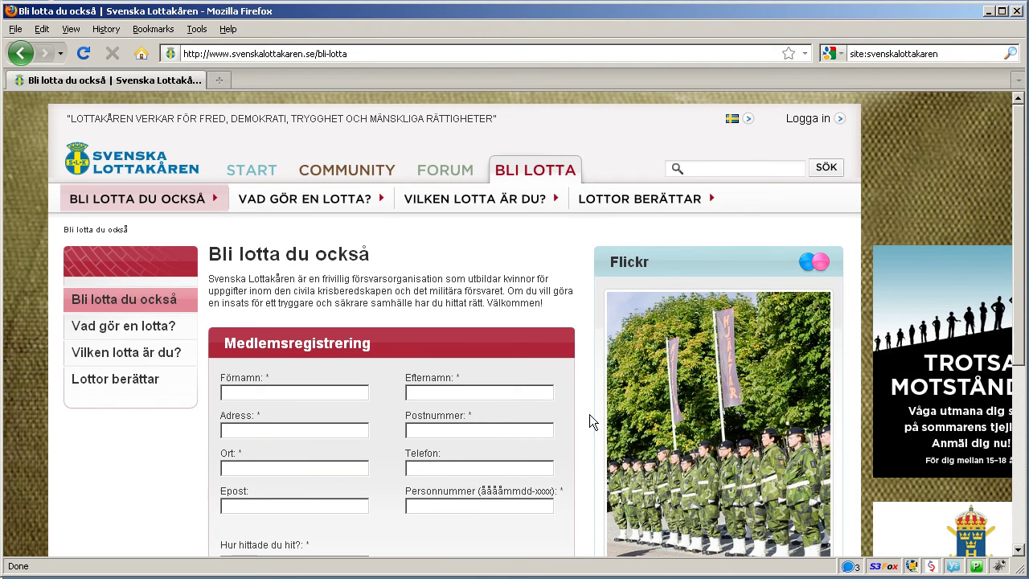
scroll(581, 422, down, 2)
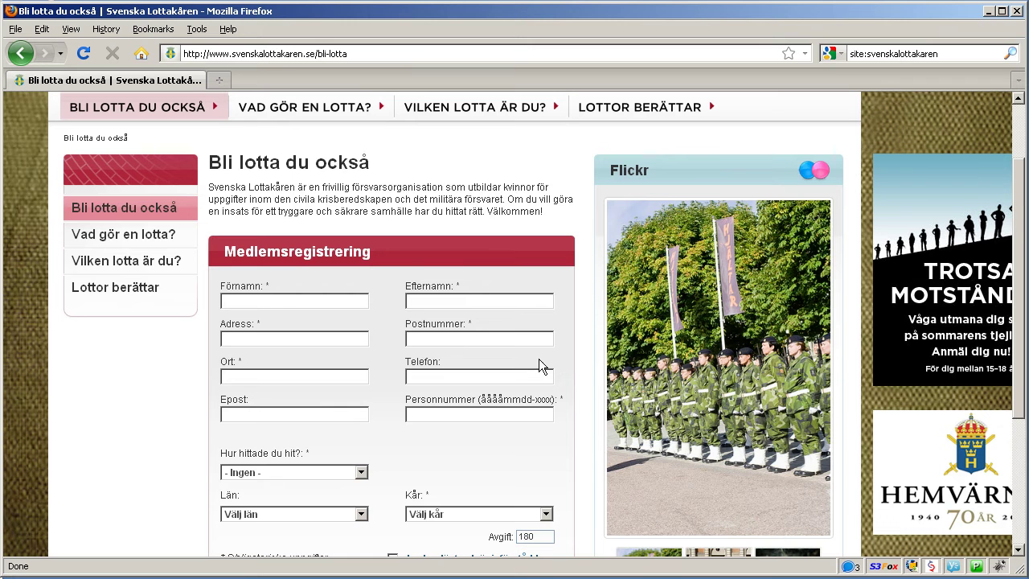
scroll(208, 419, down, 4)
scroll(208, 419, up, 6)
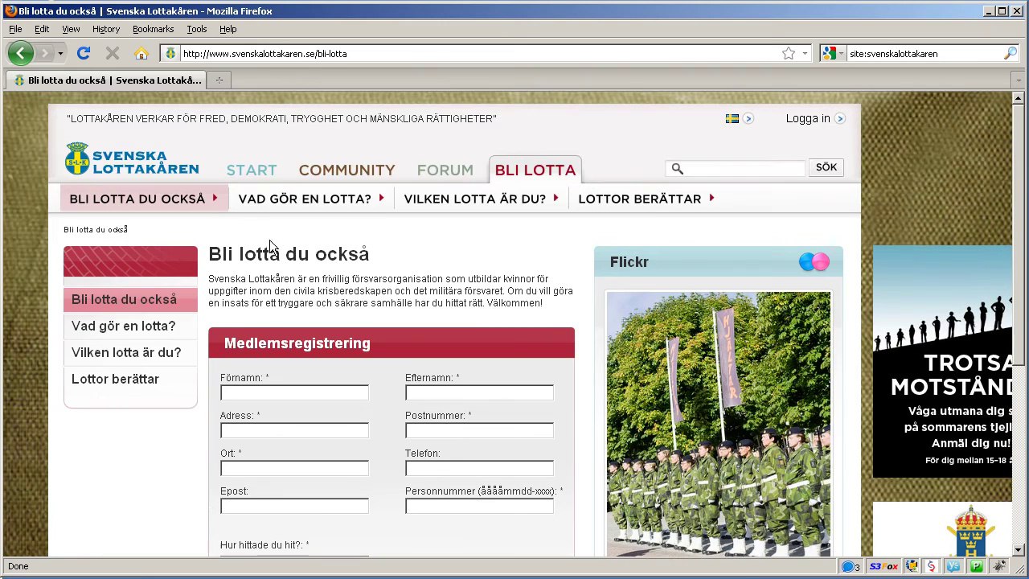
Return to the site's home page and look through the main navigation's submenus, including Shop and Utbildning
click(124, 169)
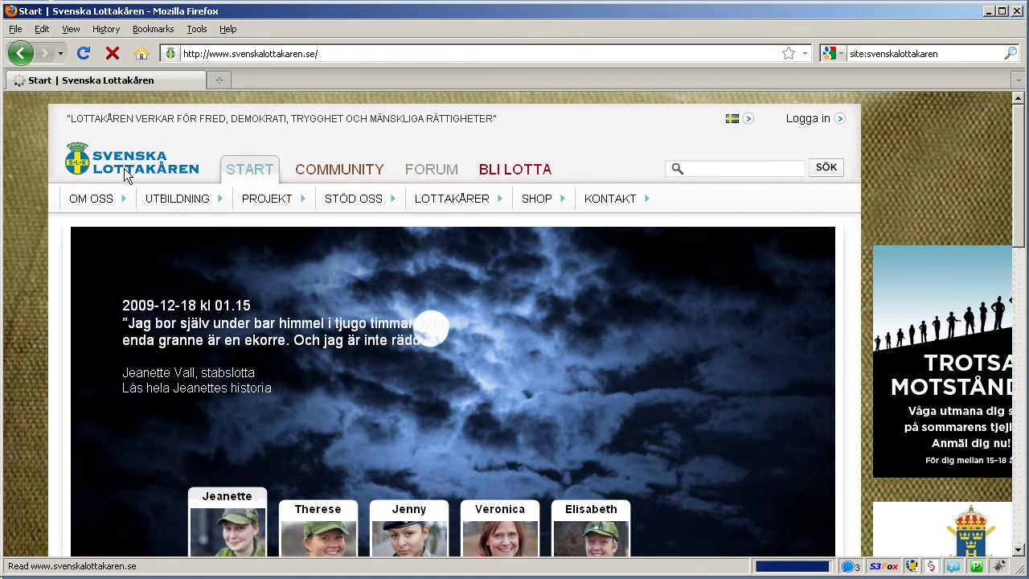
mouse_move(283, 203)
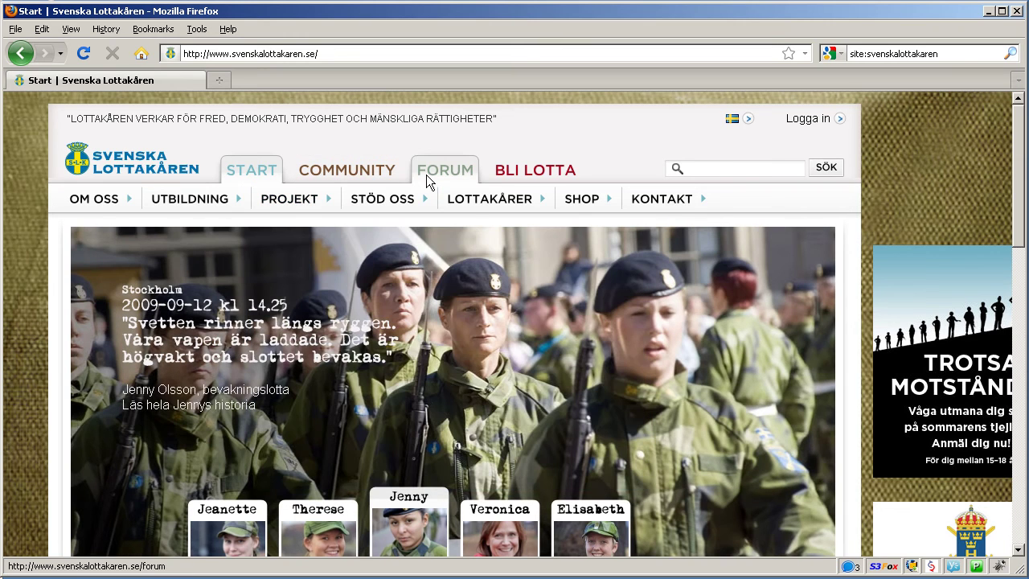
mouse_move(572, 201)
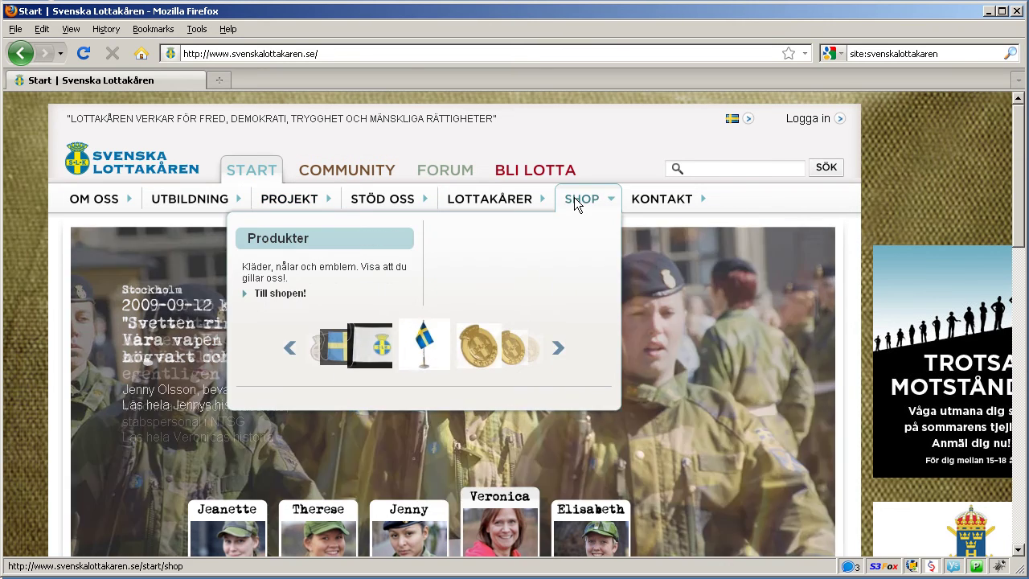
mouse_move(171, 202)
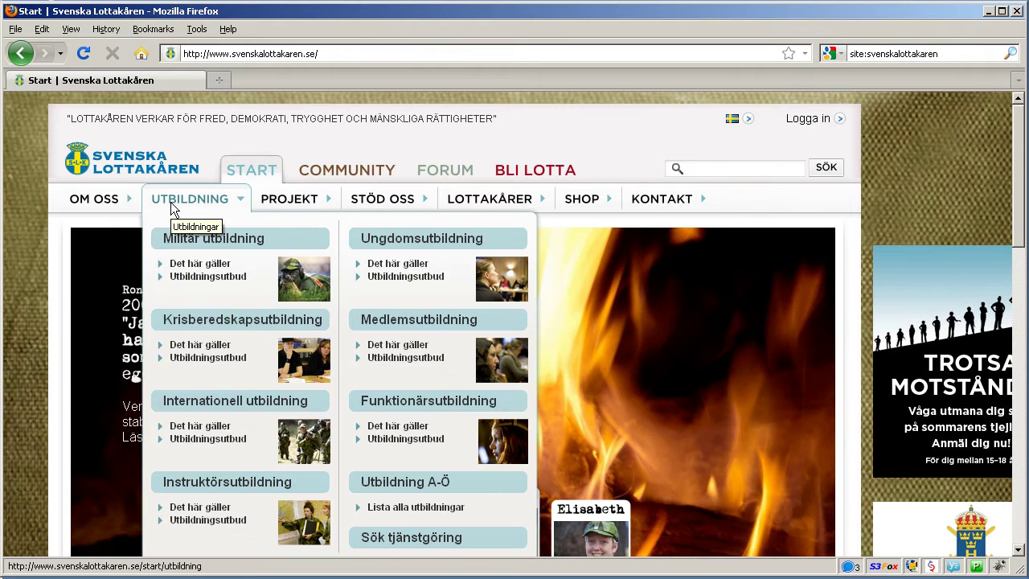
mouse_move(537, 200)
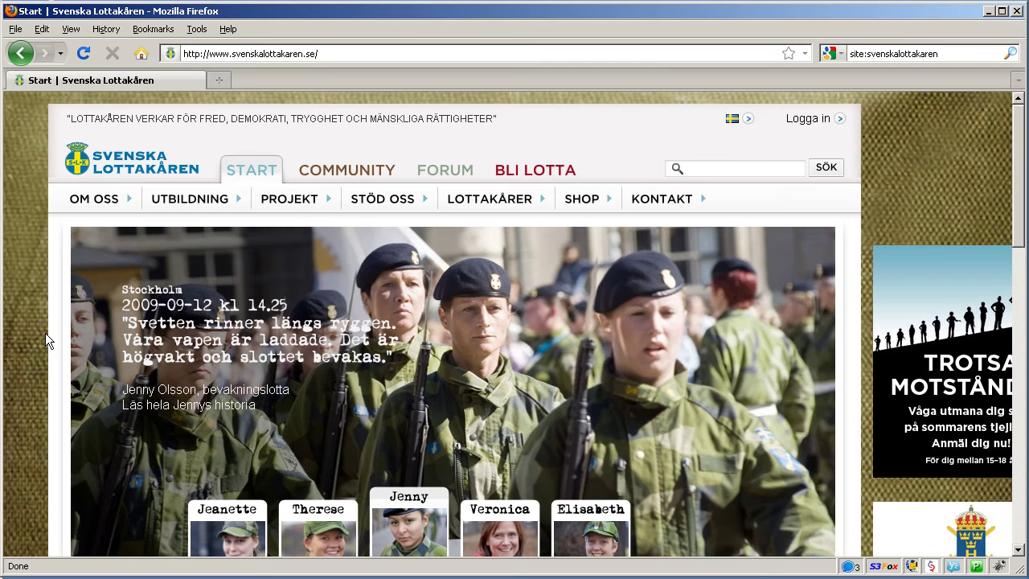
Examine the home page from the image slideshow through the news articles and calendar to the footer links, and view the Om oss submenu
scroll(882, 167, down, 6)
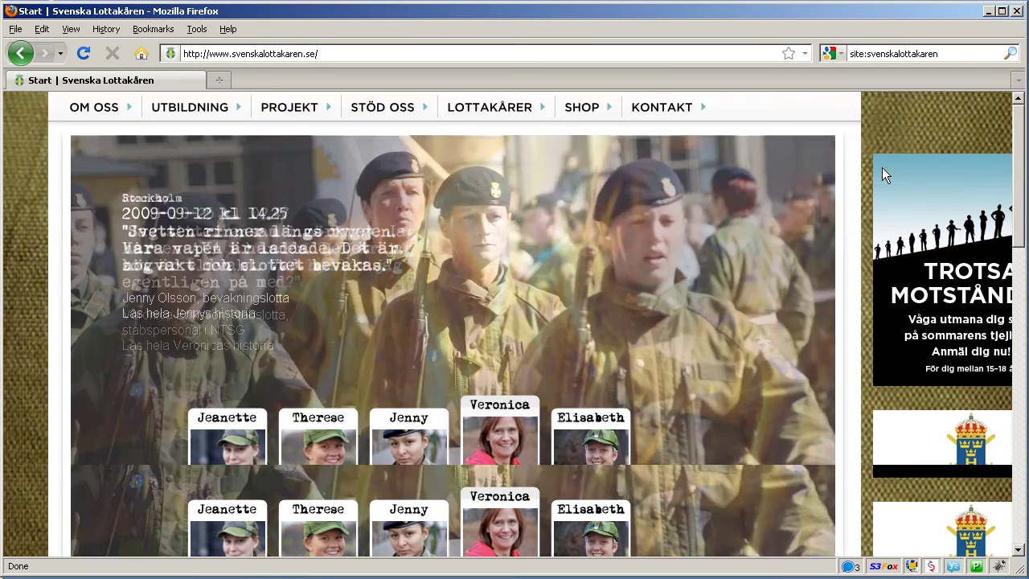
scroll(846, 399, down, 4)
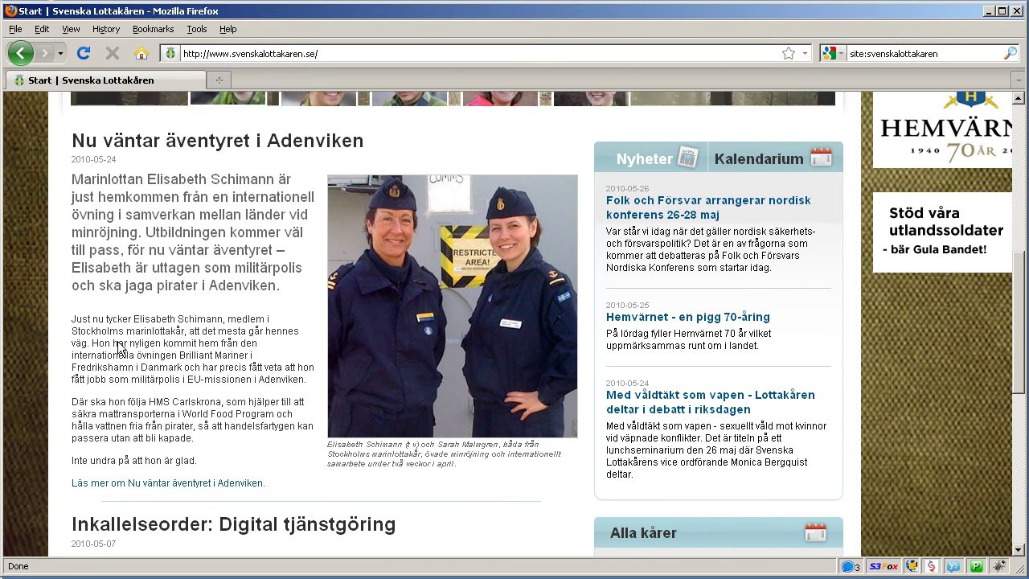
scroll(191, 157, up, 4)
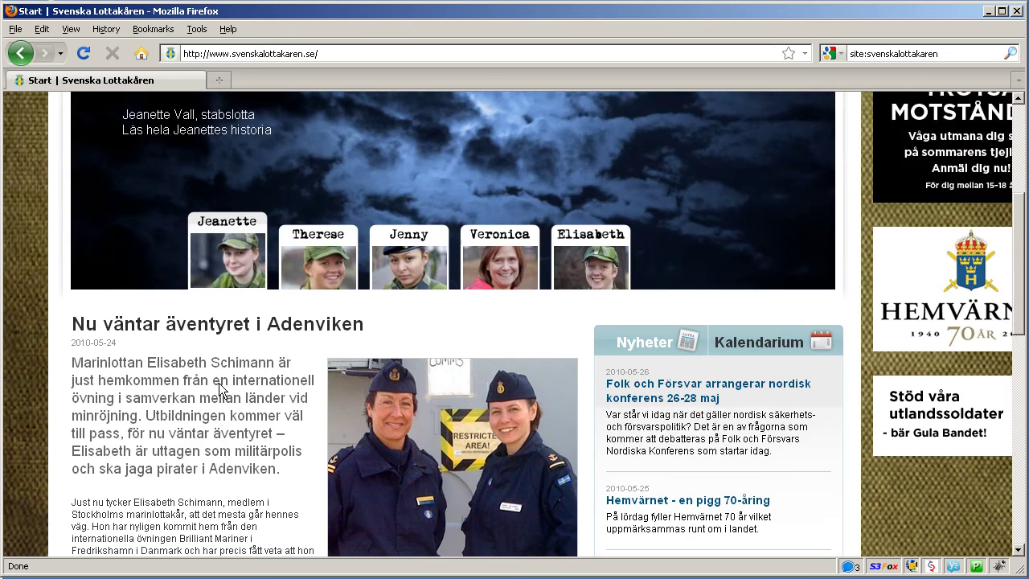
scroll(177, 458, up, 6)
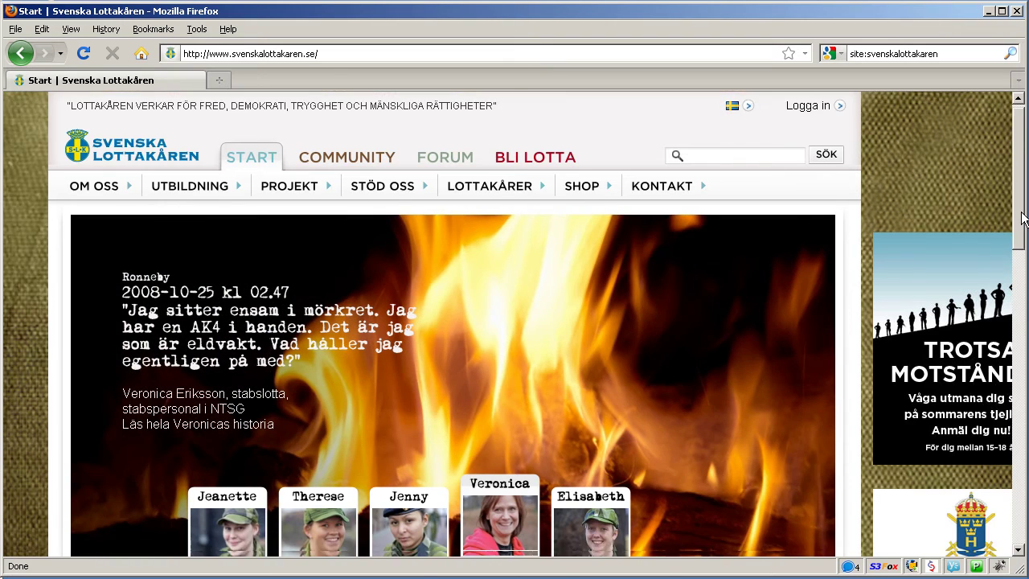
scroll(1026, 201, down, 15)
scroll(514, 324, down, 5)
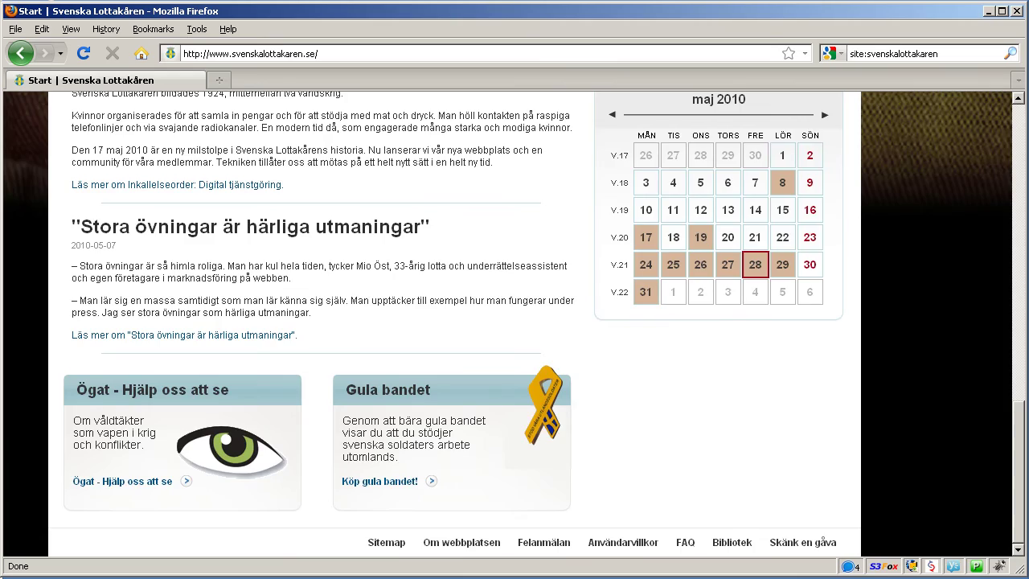
scroll(515, 324, up, 20)
mouse_move(94, 198)
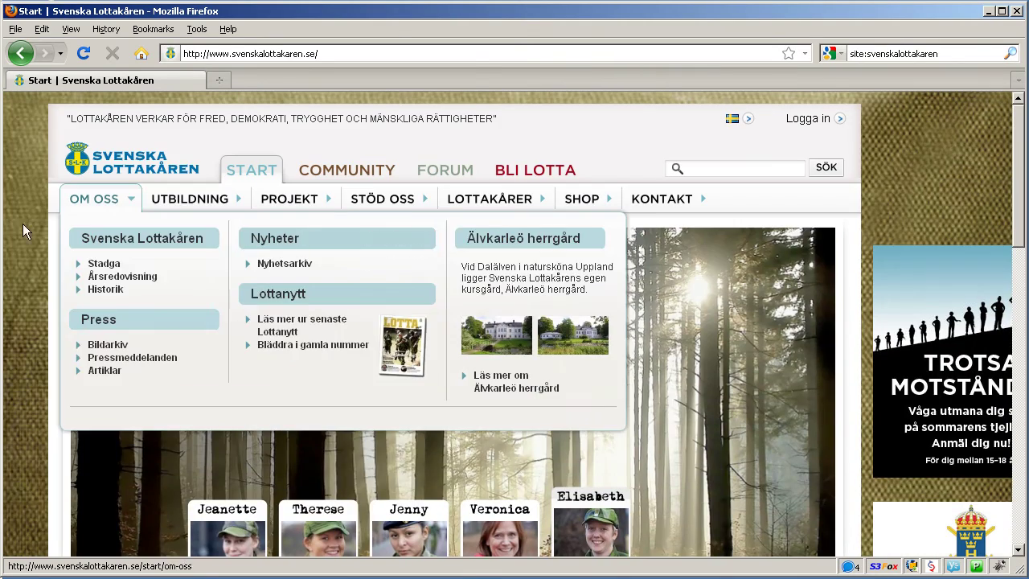
scroll(27, 315, down, 2)
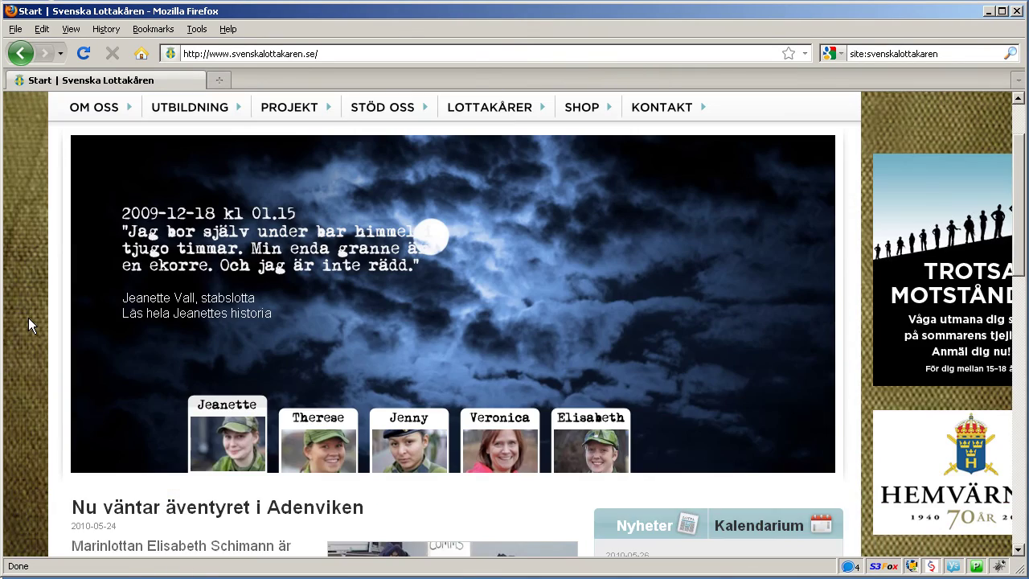
scroll(28, 322, up, 2)
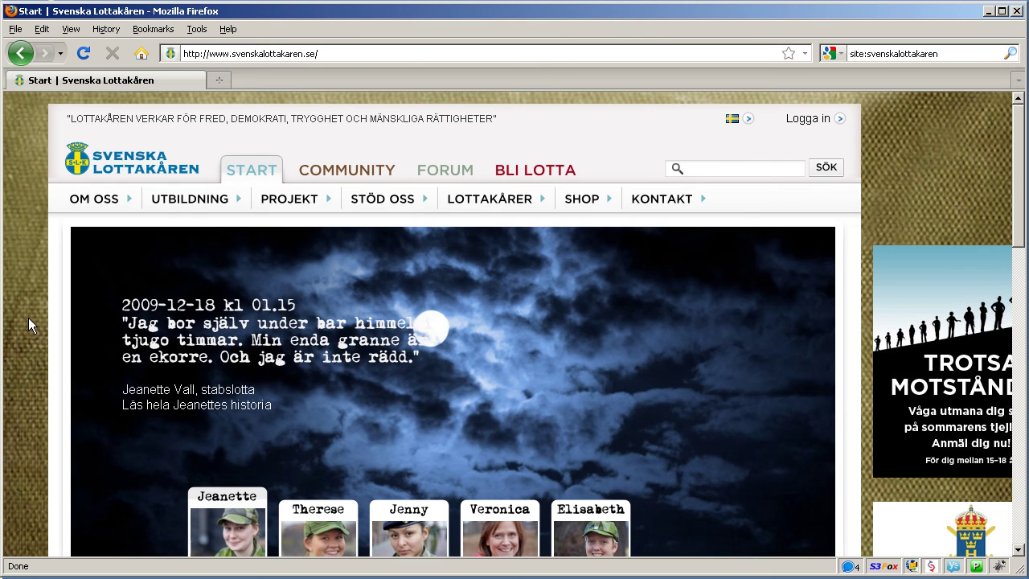